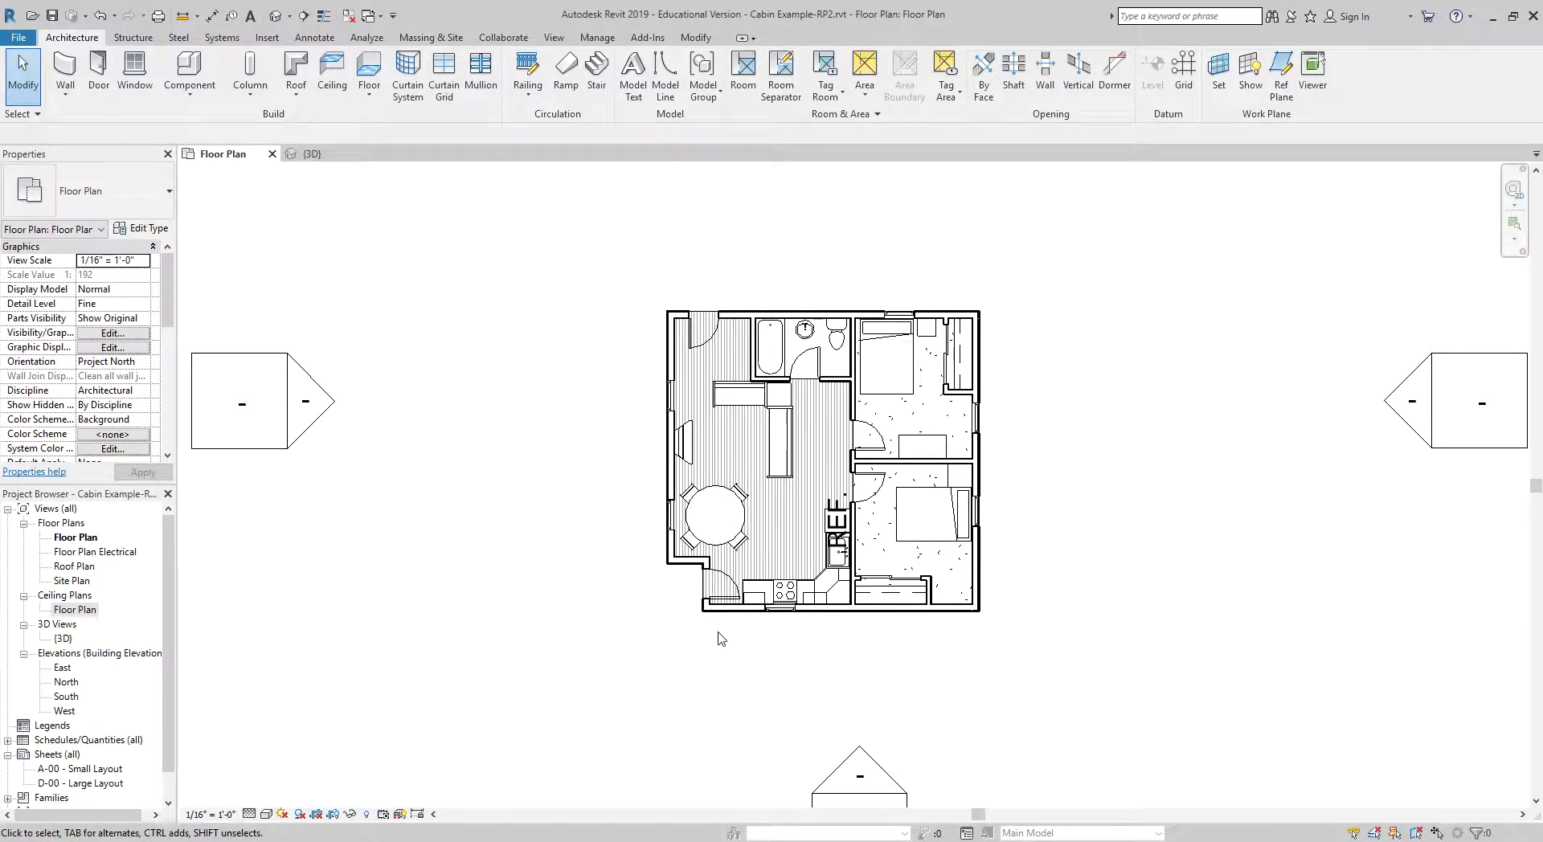
Start a roof by footprint with a 2' overhang and the Wood Rafter 12" - Asphalt Shingle roof type
{"action": "left_click", "coordinate": [304, 85]}
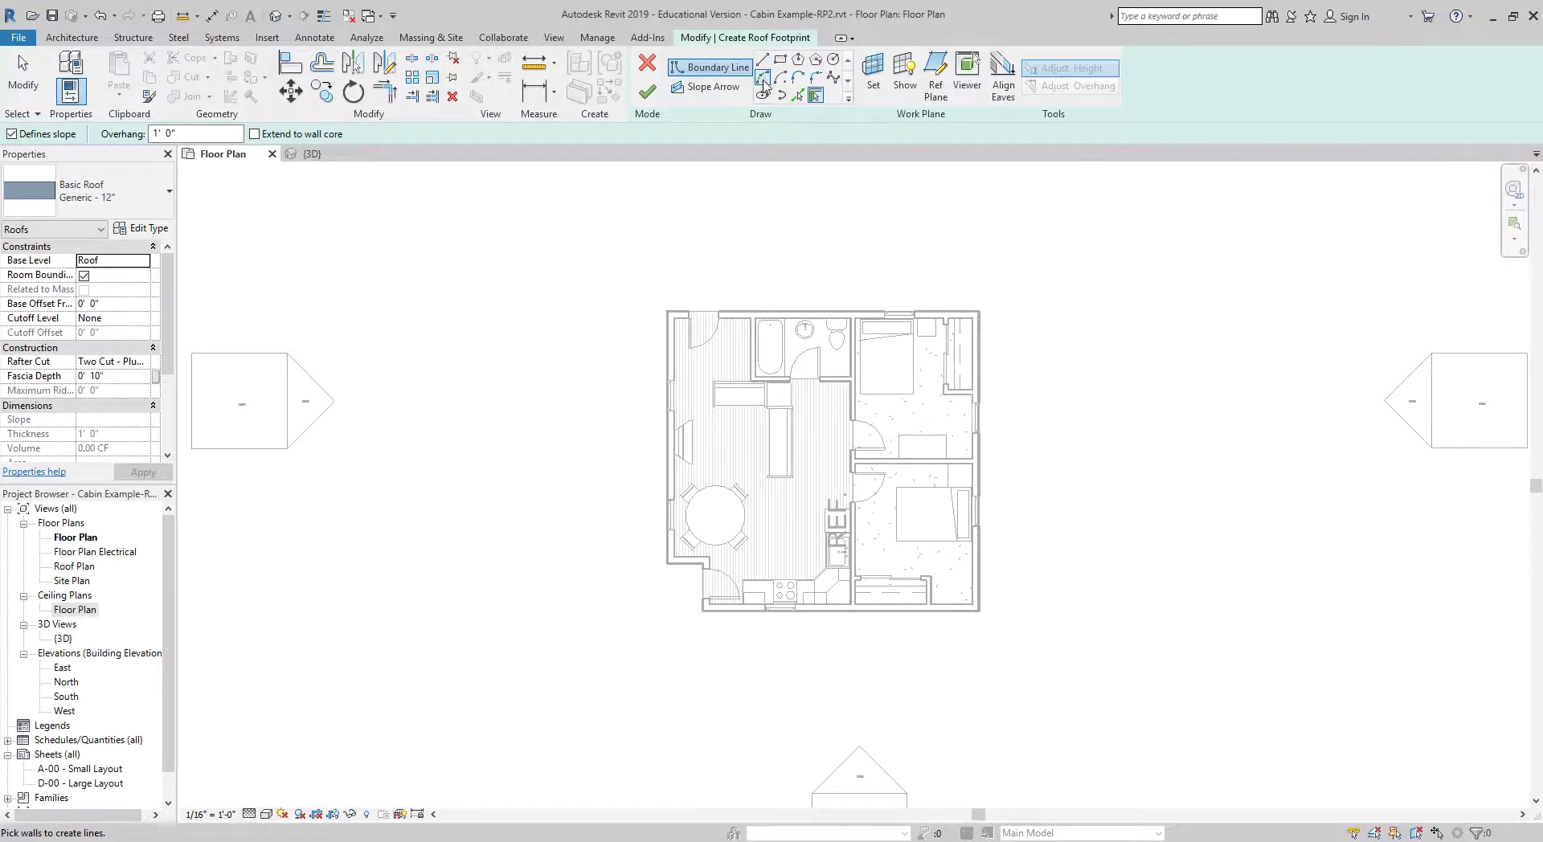
{"action": "left_click", "coordinate": [764, 321]}
{"action": "left_click_drag", "start_coordinate": [198, 135], "coordinate": [119, 136]}
{"action": "type", "text": "2'"}
{"action": "key", "text": "Return"}
{"action": "left_click", "coordinate": [168, 189]}
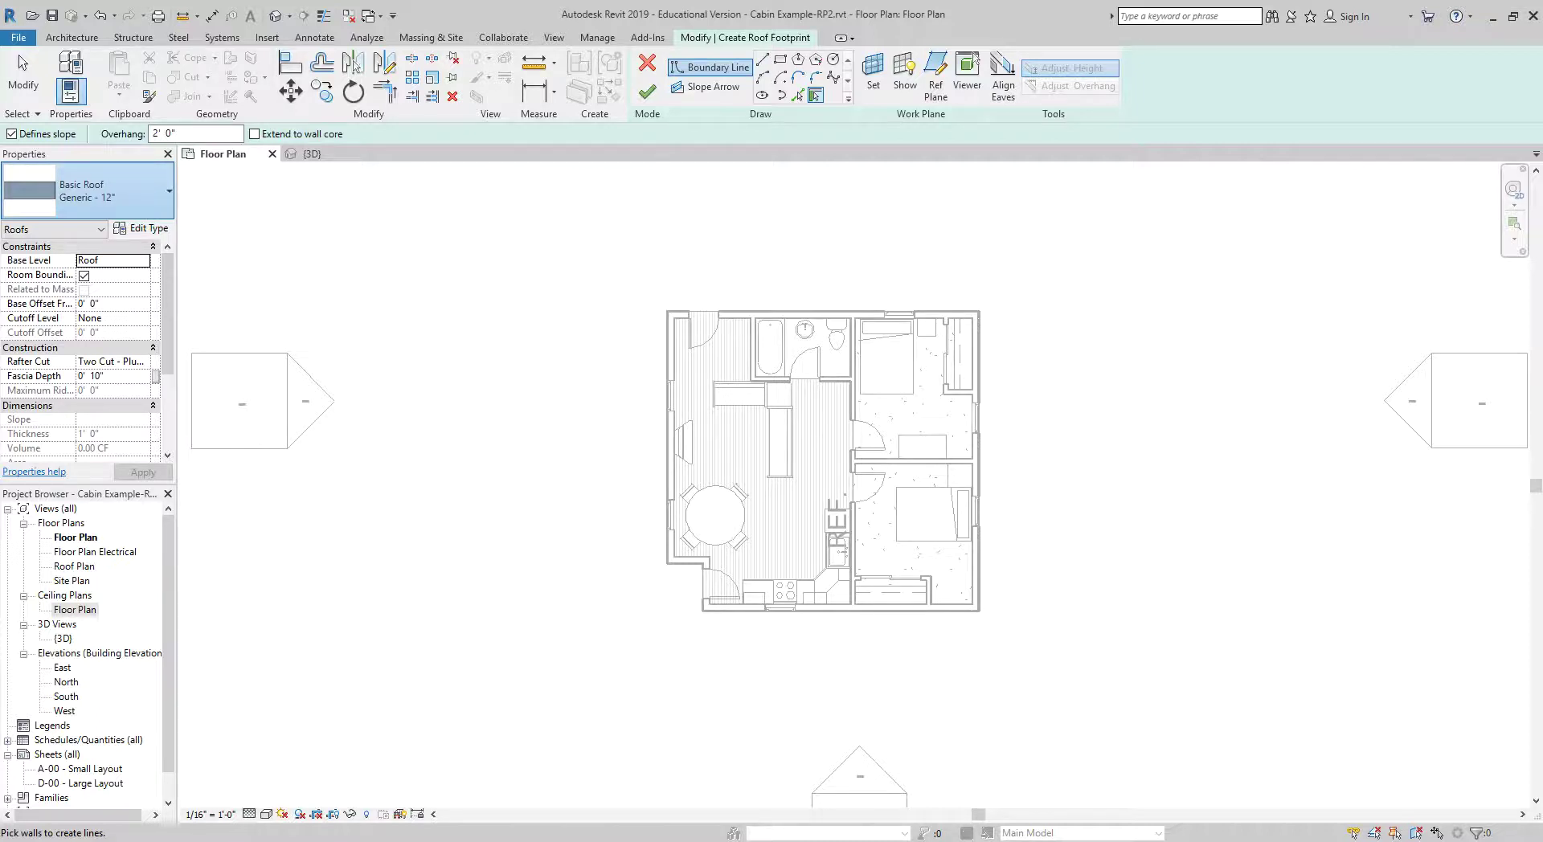
{"action": "left_click", "coordinate": [103, 427]}
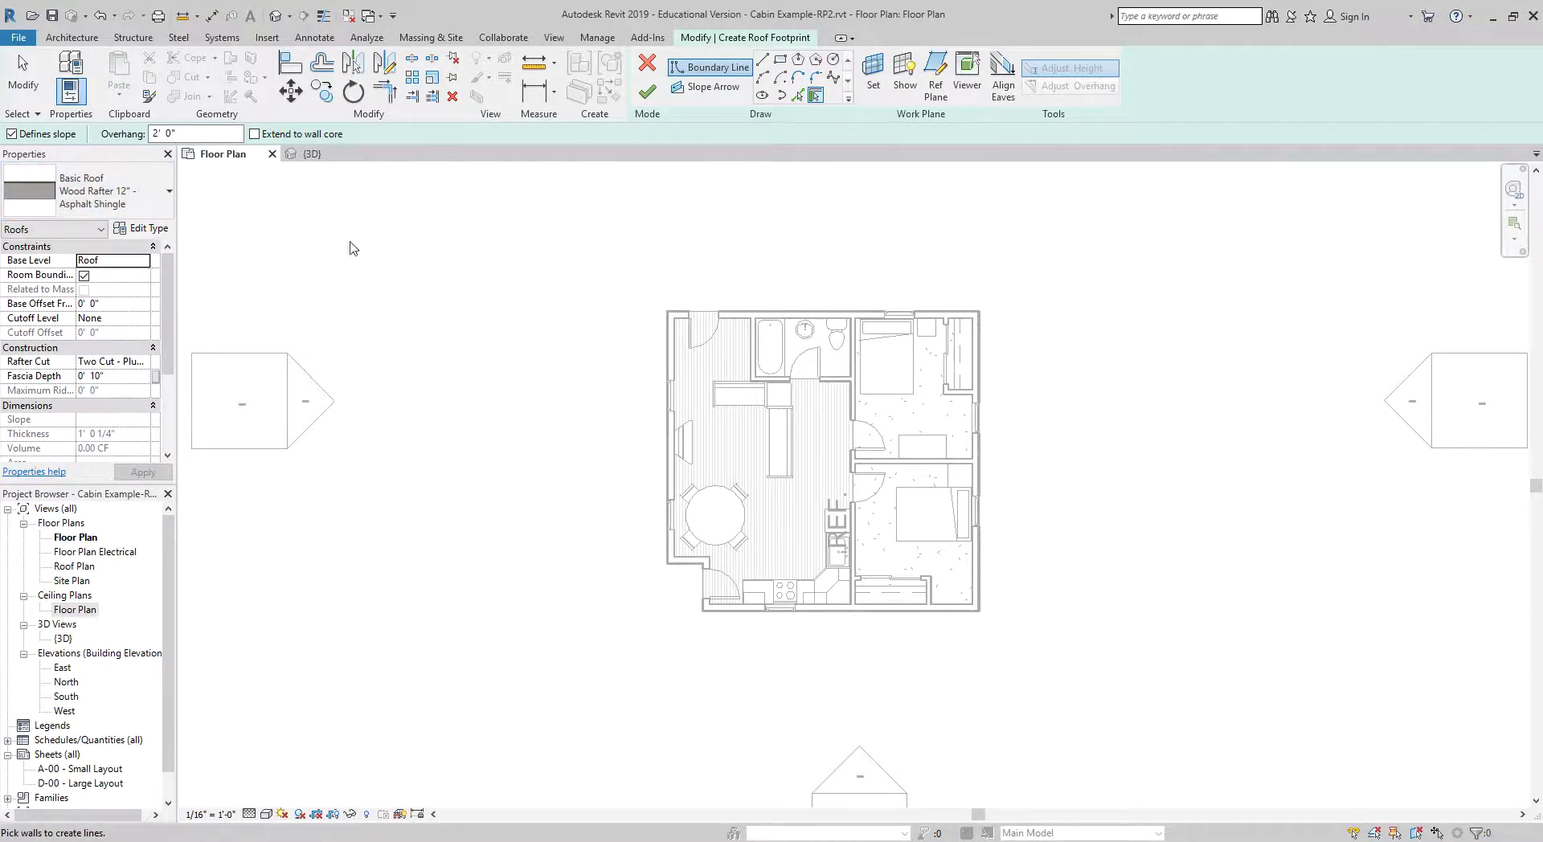
Pick all six exterior walls of the cabin as slope-defining roof boundary lines and finish the hip roof
{"action": "left_click", "coordinate": [670, 354]}
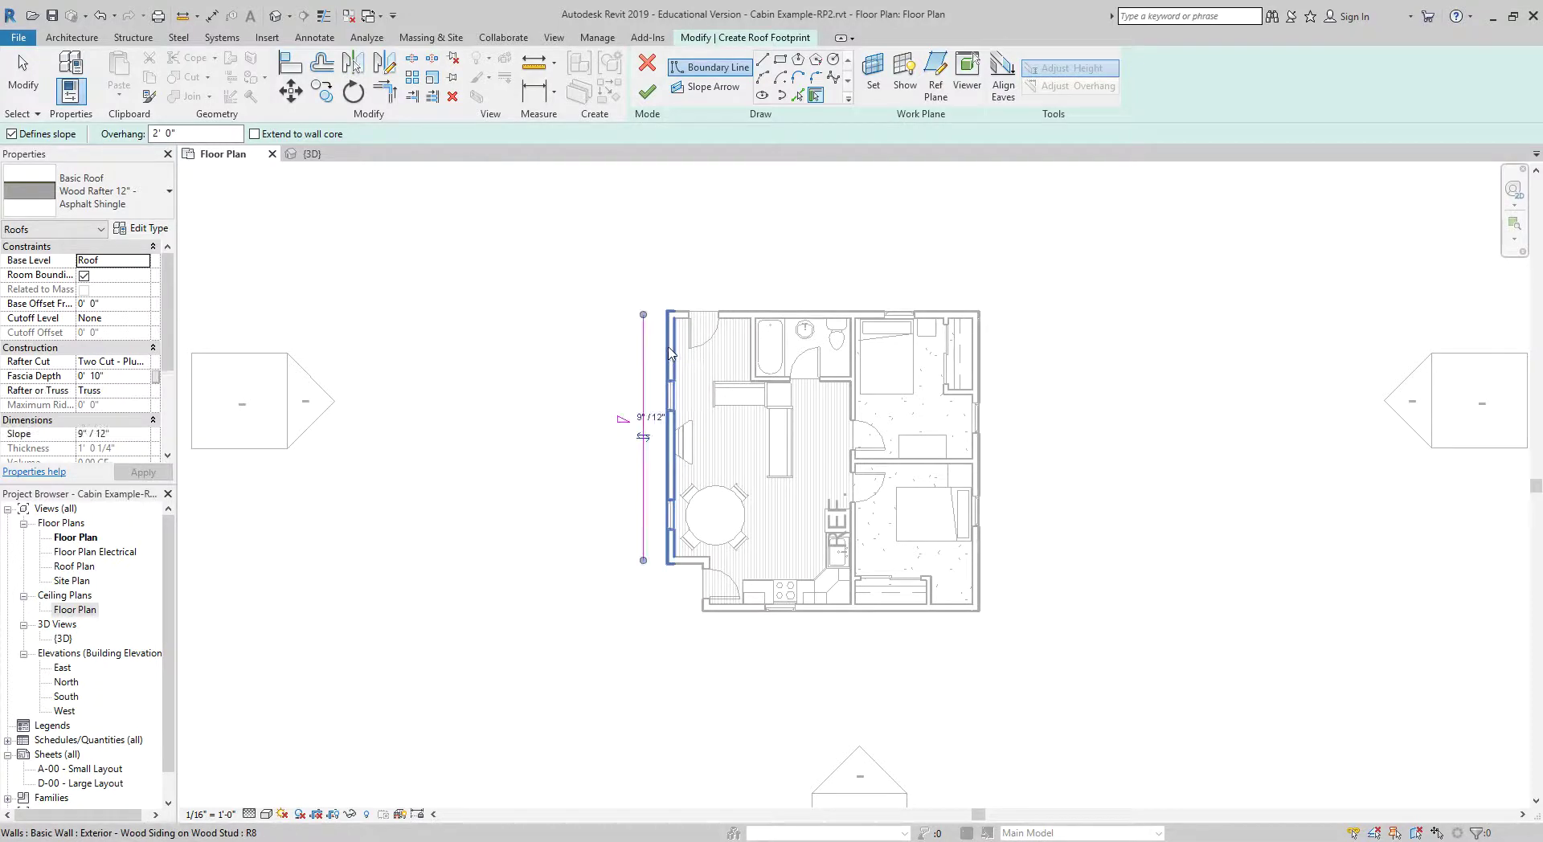
{"action": "left_click", "coordinate": [773, 313]}
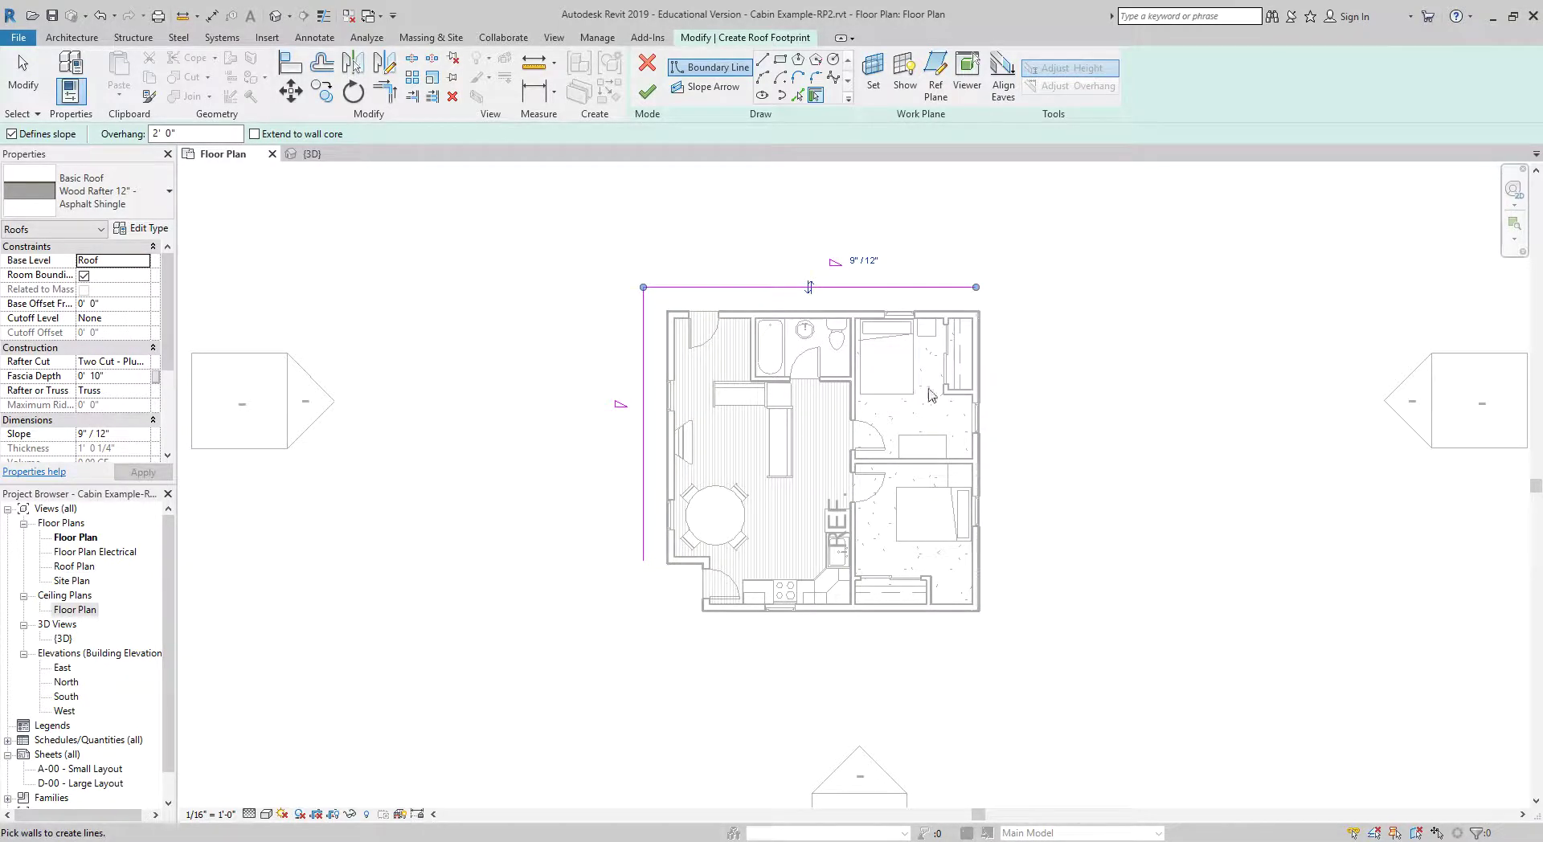
{"action": "left_click", "coordinate": [994, 525]}
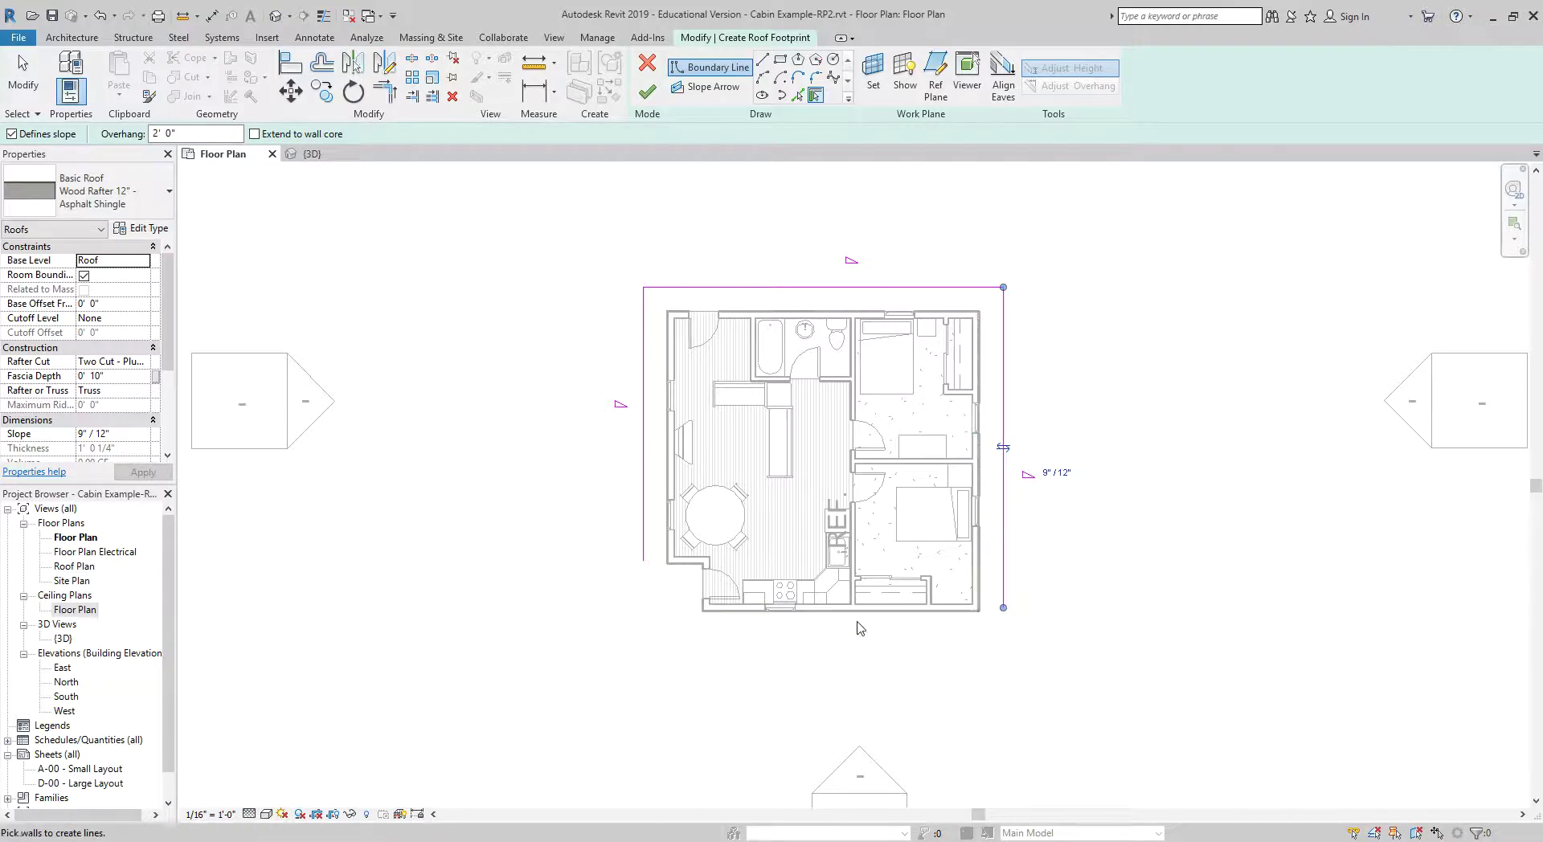
{"action": "left_click", "coordinate": [796, 616]}
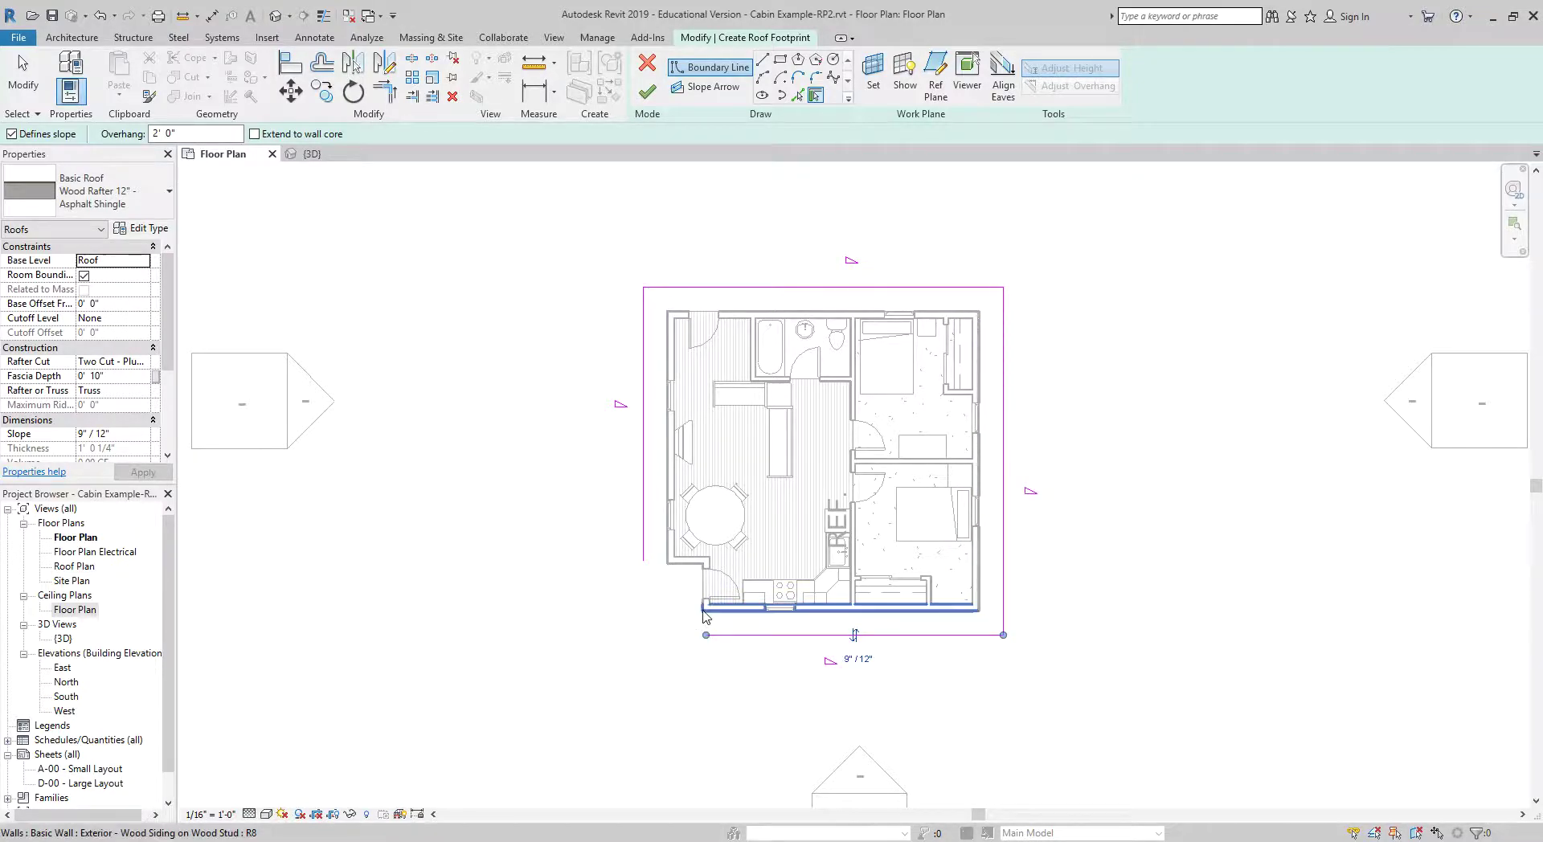
{"action": "left_click", "coordinate": [698, 579]}
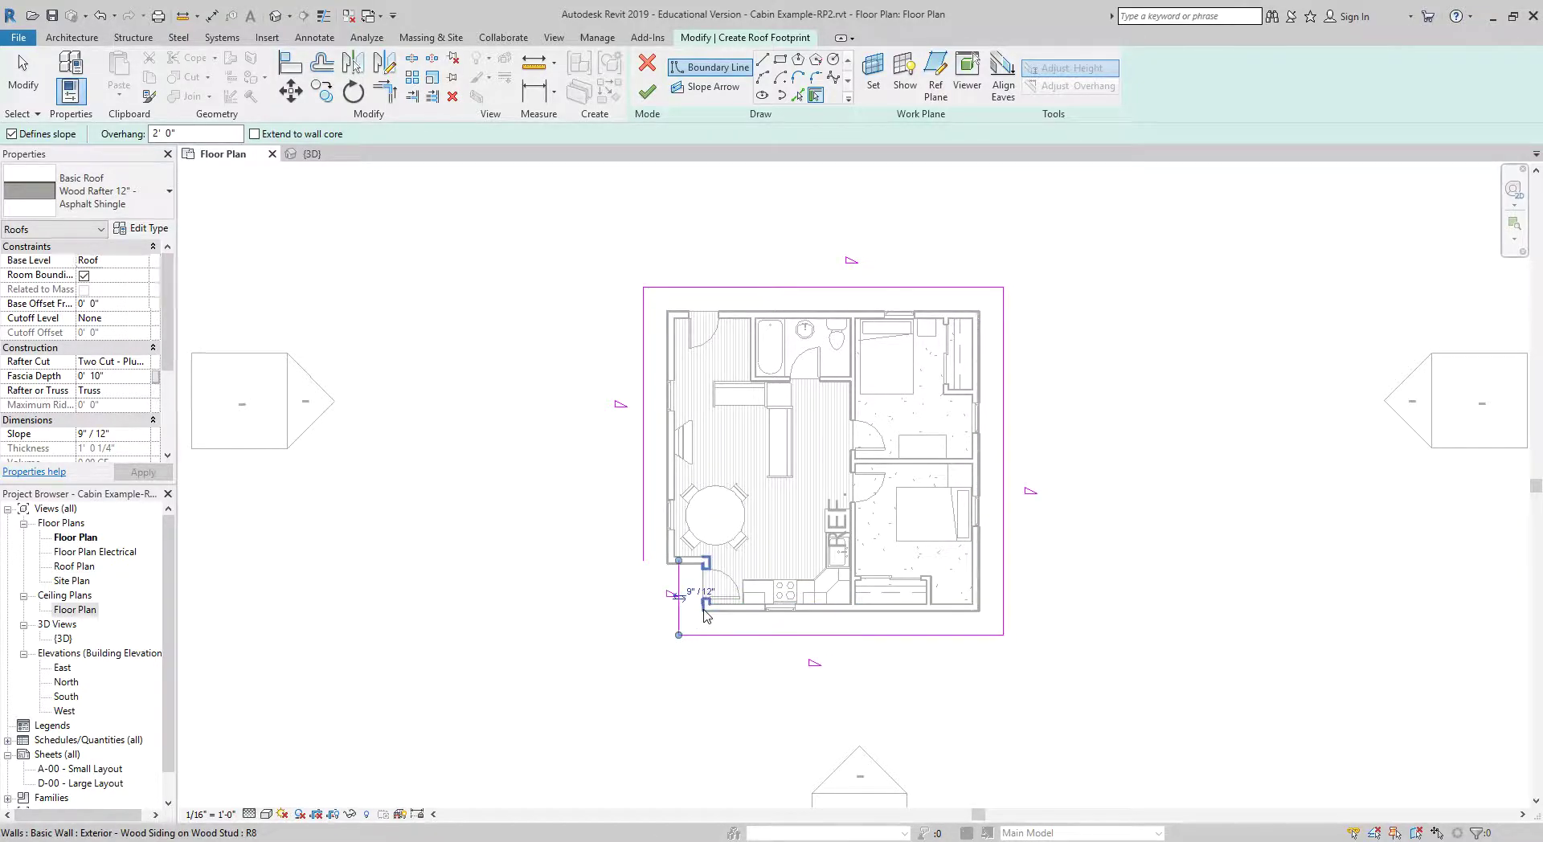
{"action": "left_click", "coordinate": [685, 560]}
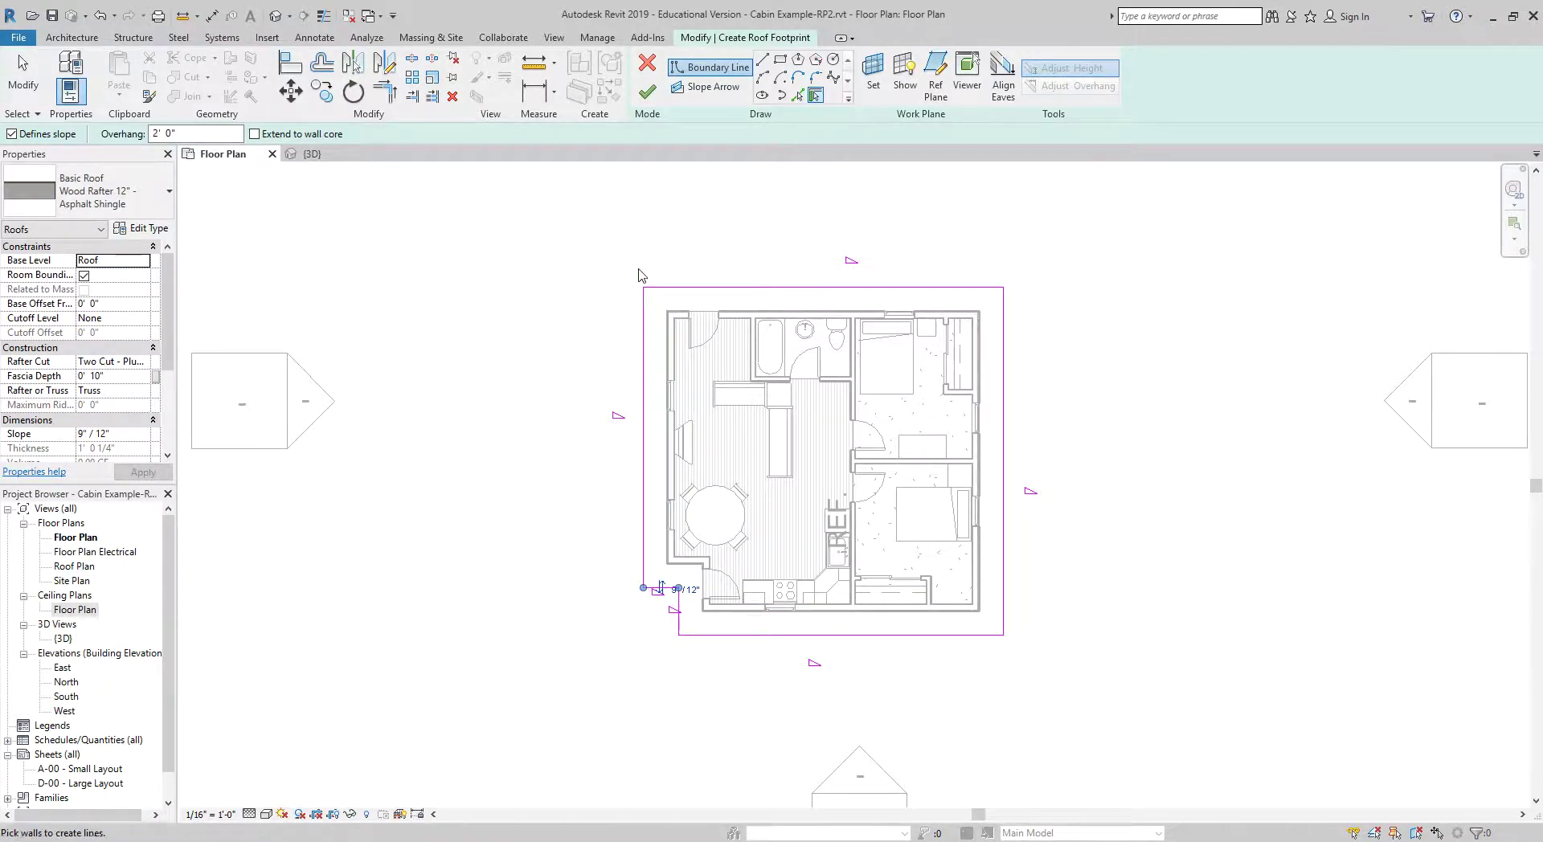
{"action": "left_click", "coordinate": [648, 93]}
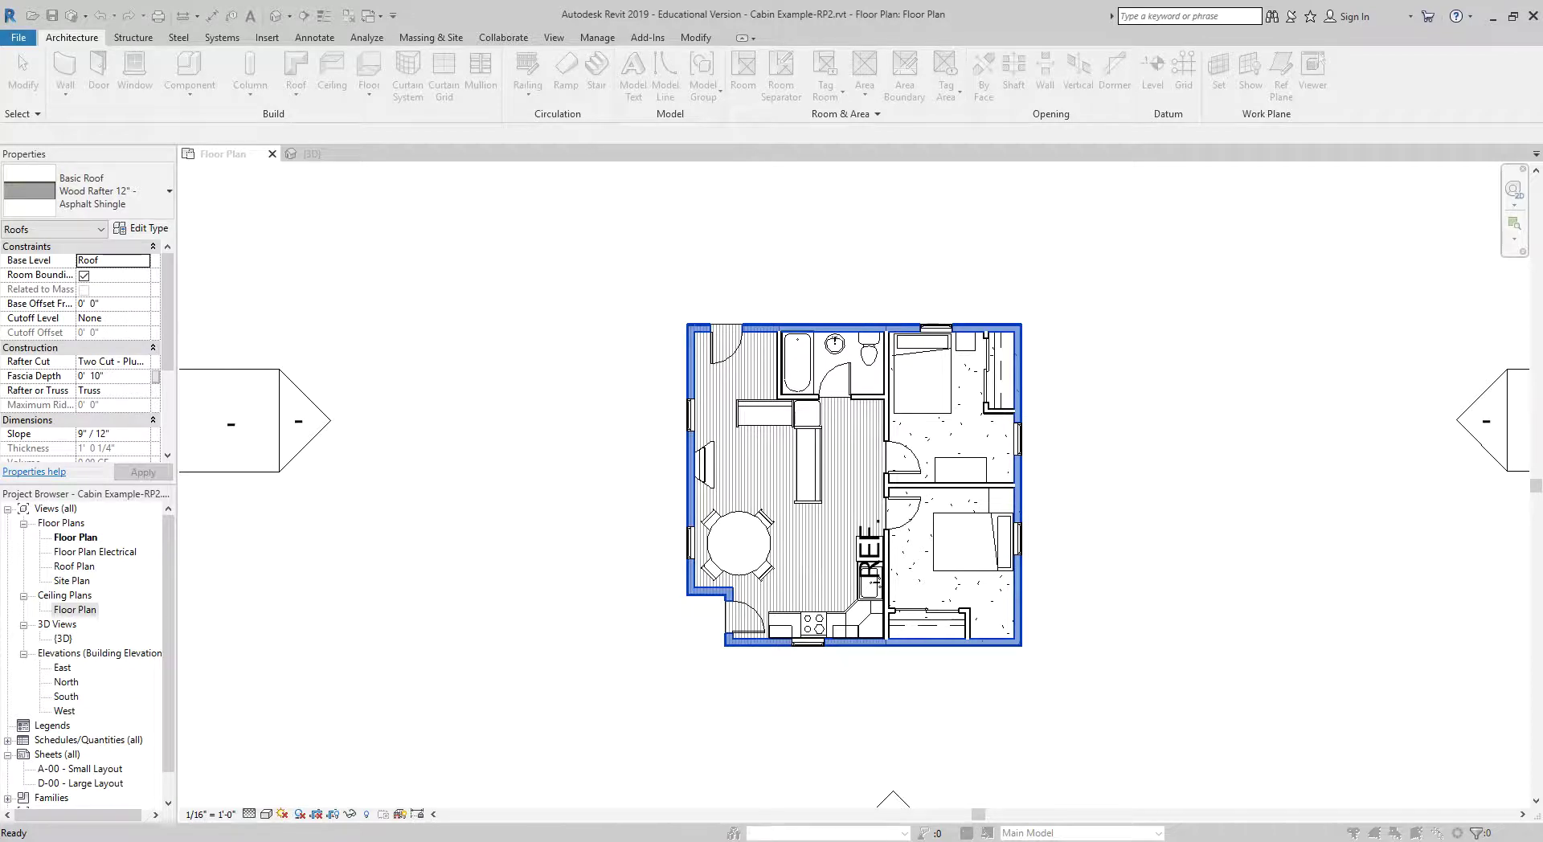
{"action": "left_click", "coordinate": [817, 450]}
{"action": "scroll", "coordinate": [816, 450], "scroll_direction": "down", "scroll_amount": 1}
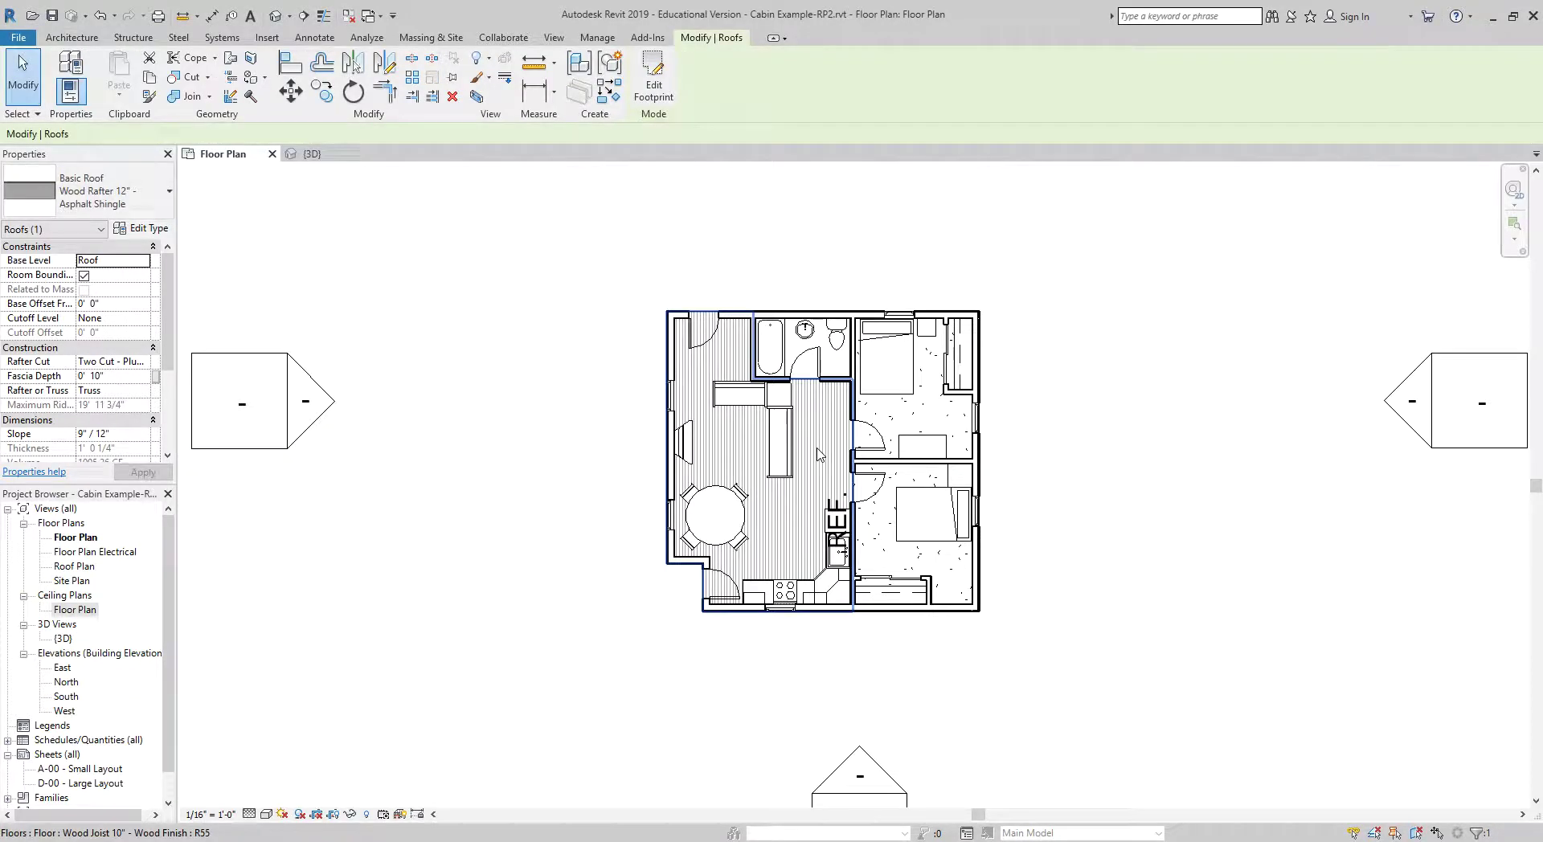
Check the hip roof in the 3D view, and delete it from the cabin
{"action": "left_click", "coordinate": [306, 153]}
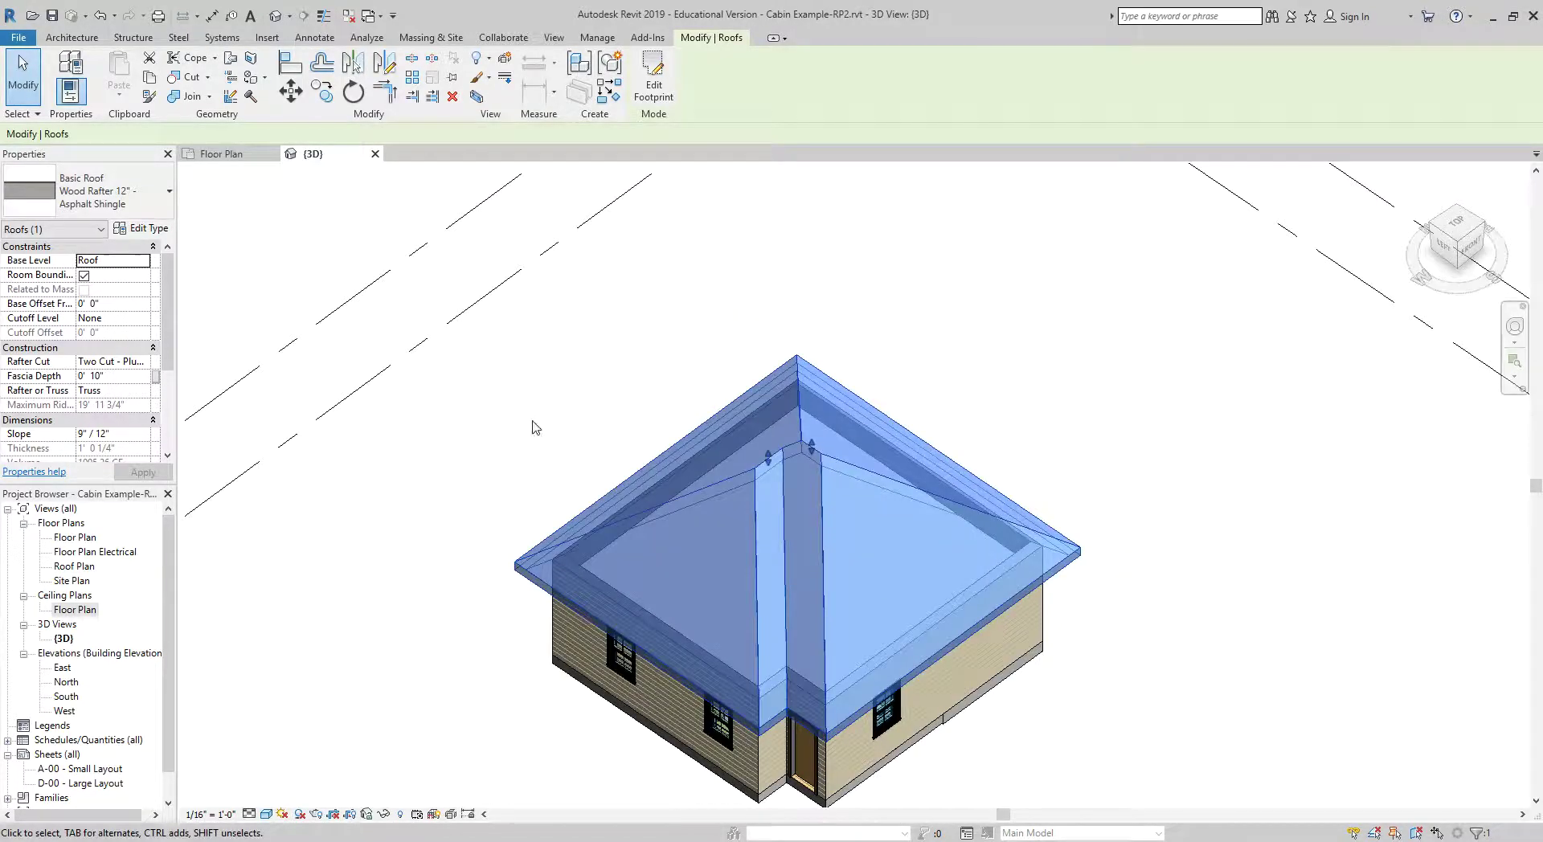
{"action": "key", "text": "Escape"}
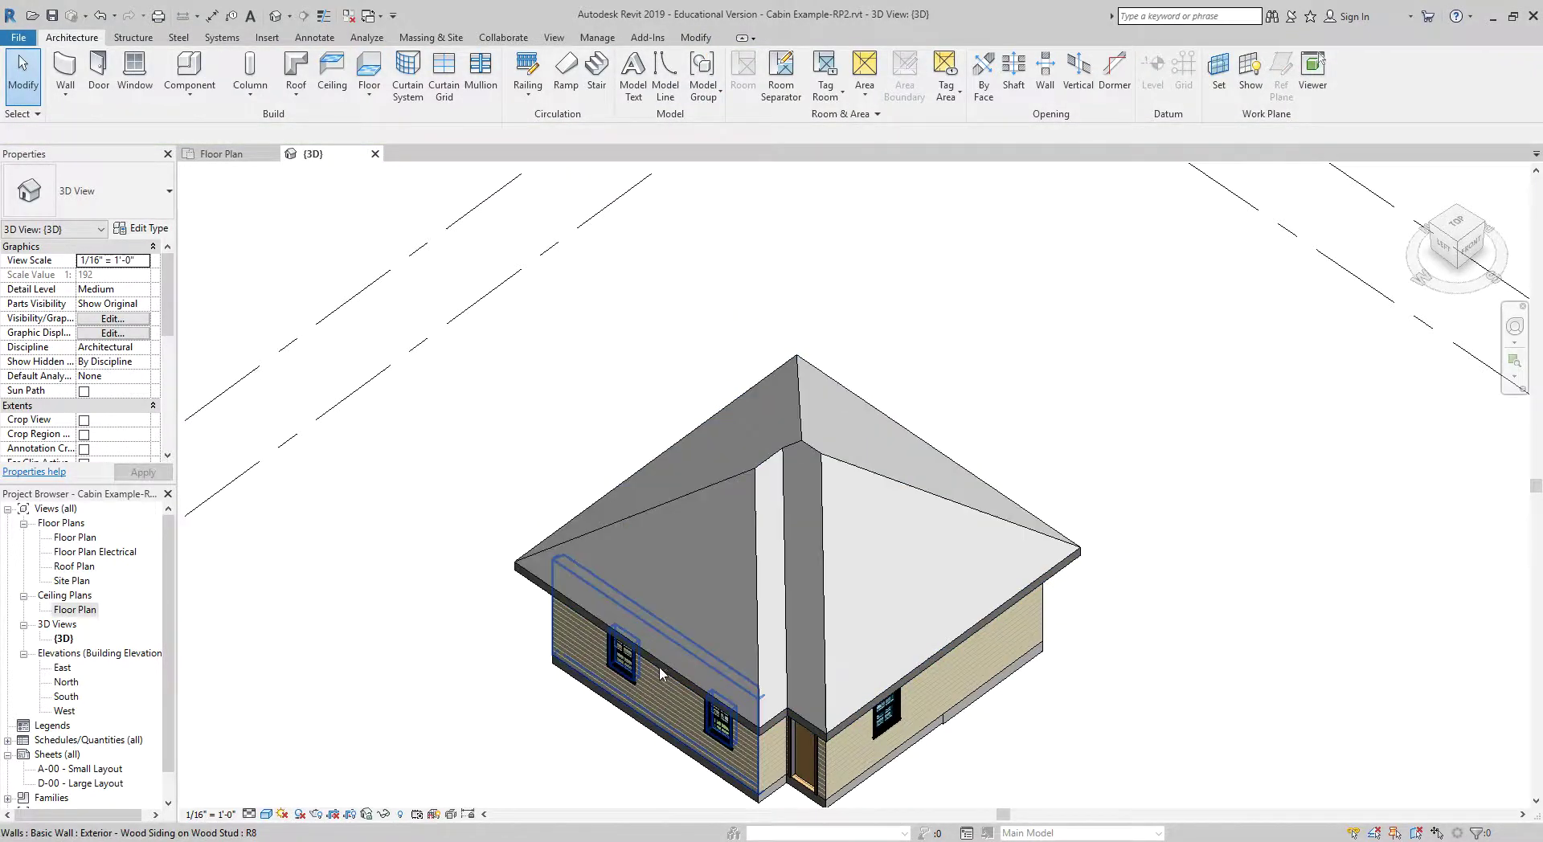
{"action": "middle_click_drag", "start_coordinate": [358, 582], "coordinate": [340, 470]}
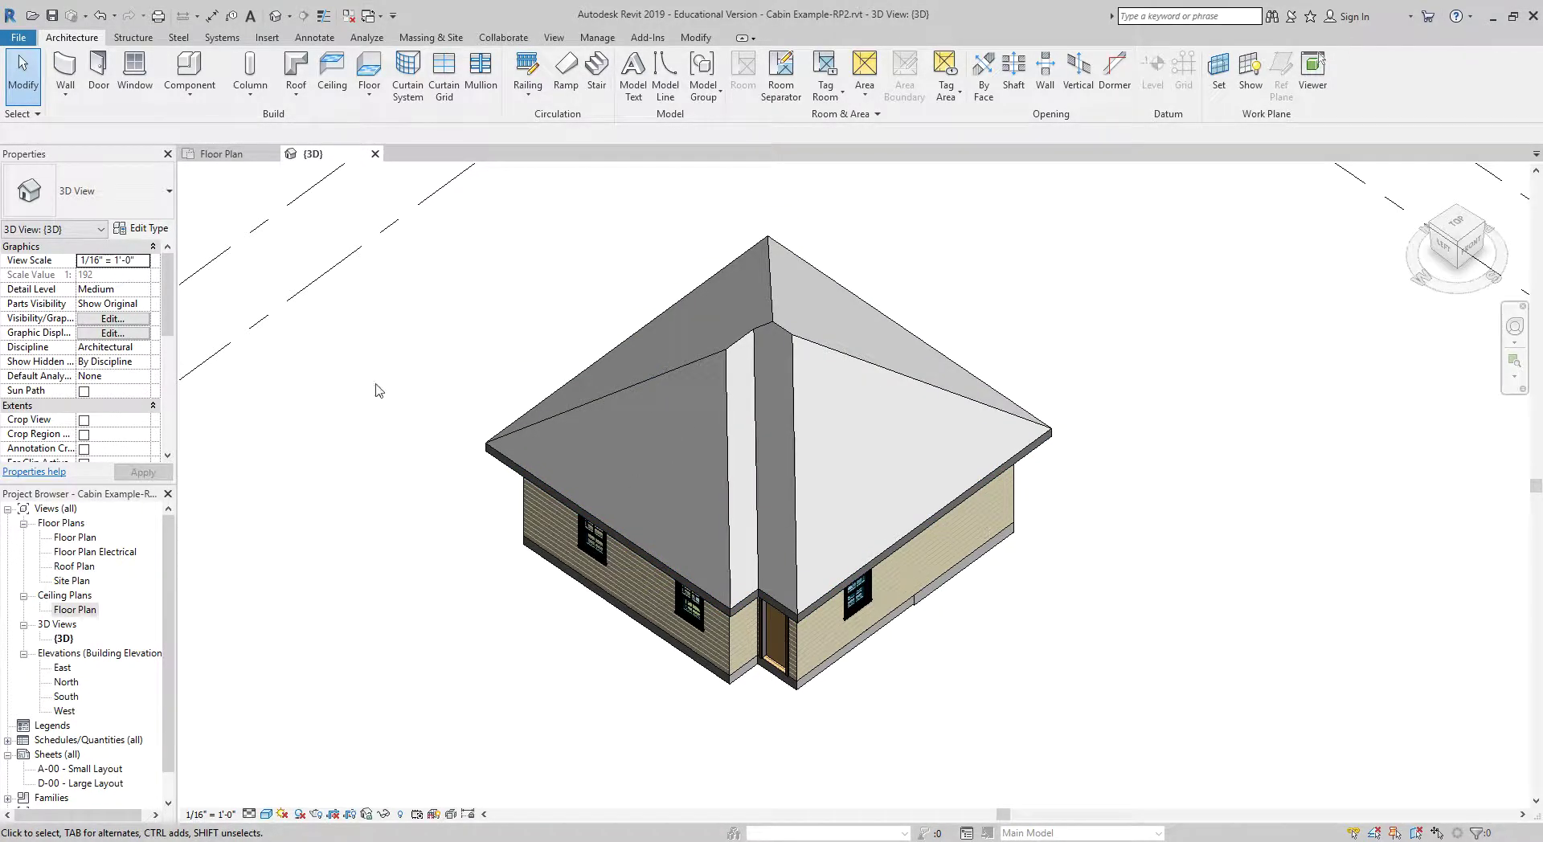
{"action": "left_click", "coordinate": [511, 430]}
{"action": "key", "text": "Delete"}
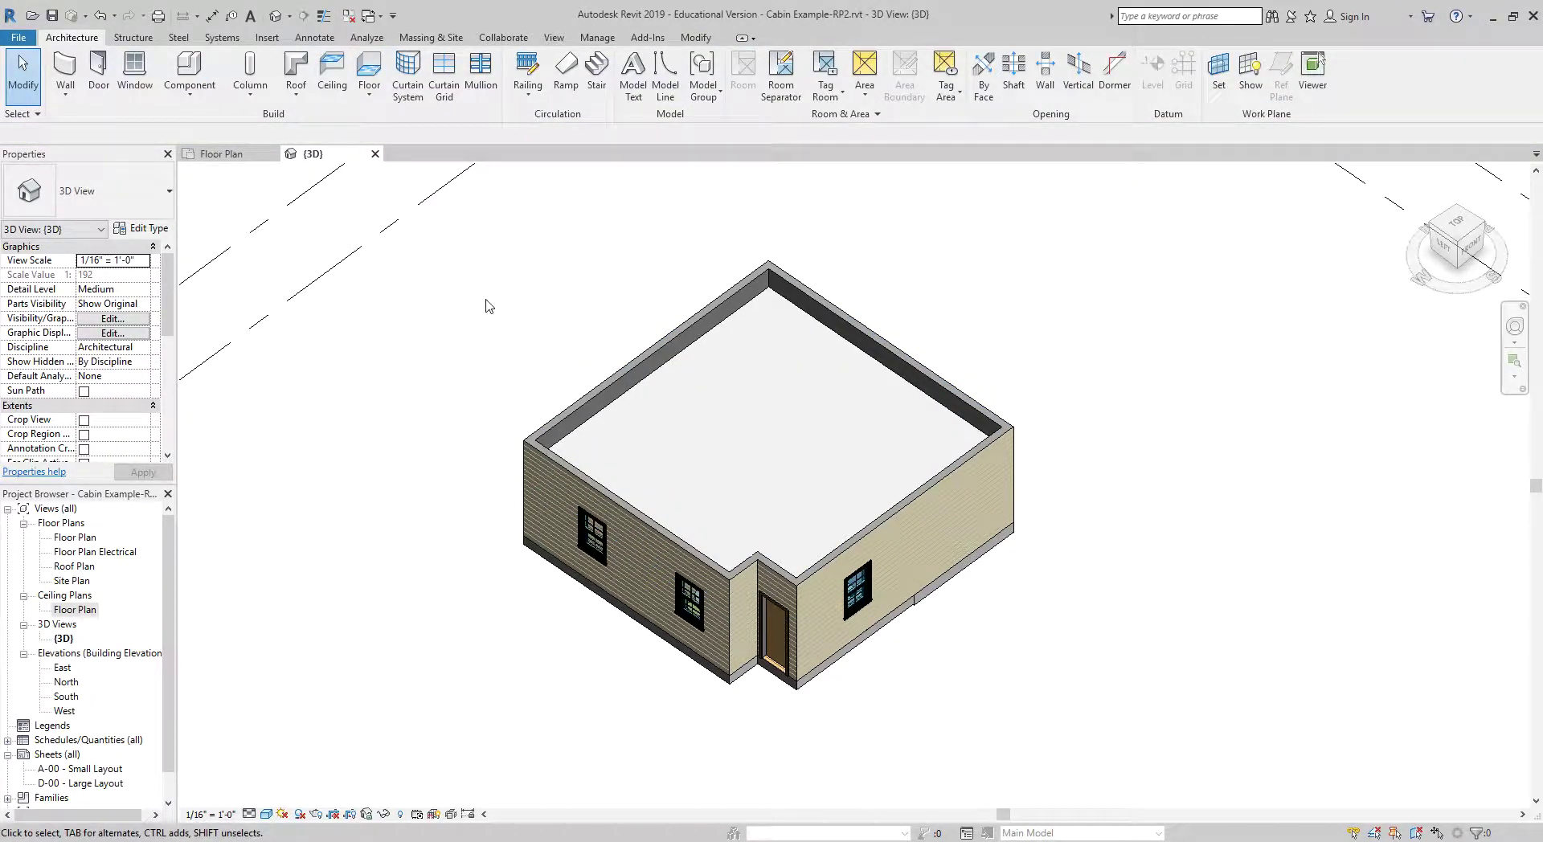
Start a new footprint roof in the floor plan and pick the west exterior wall as a slope-defining boundary
{"action": "left_click", "coordinate": [213, 156]}
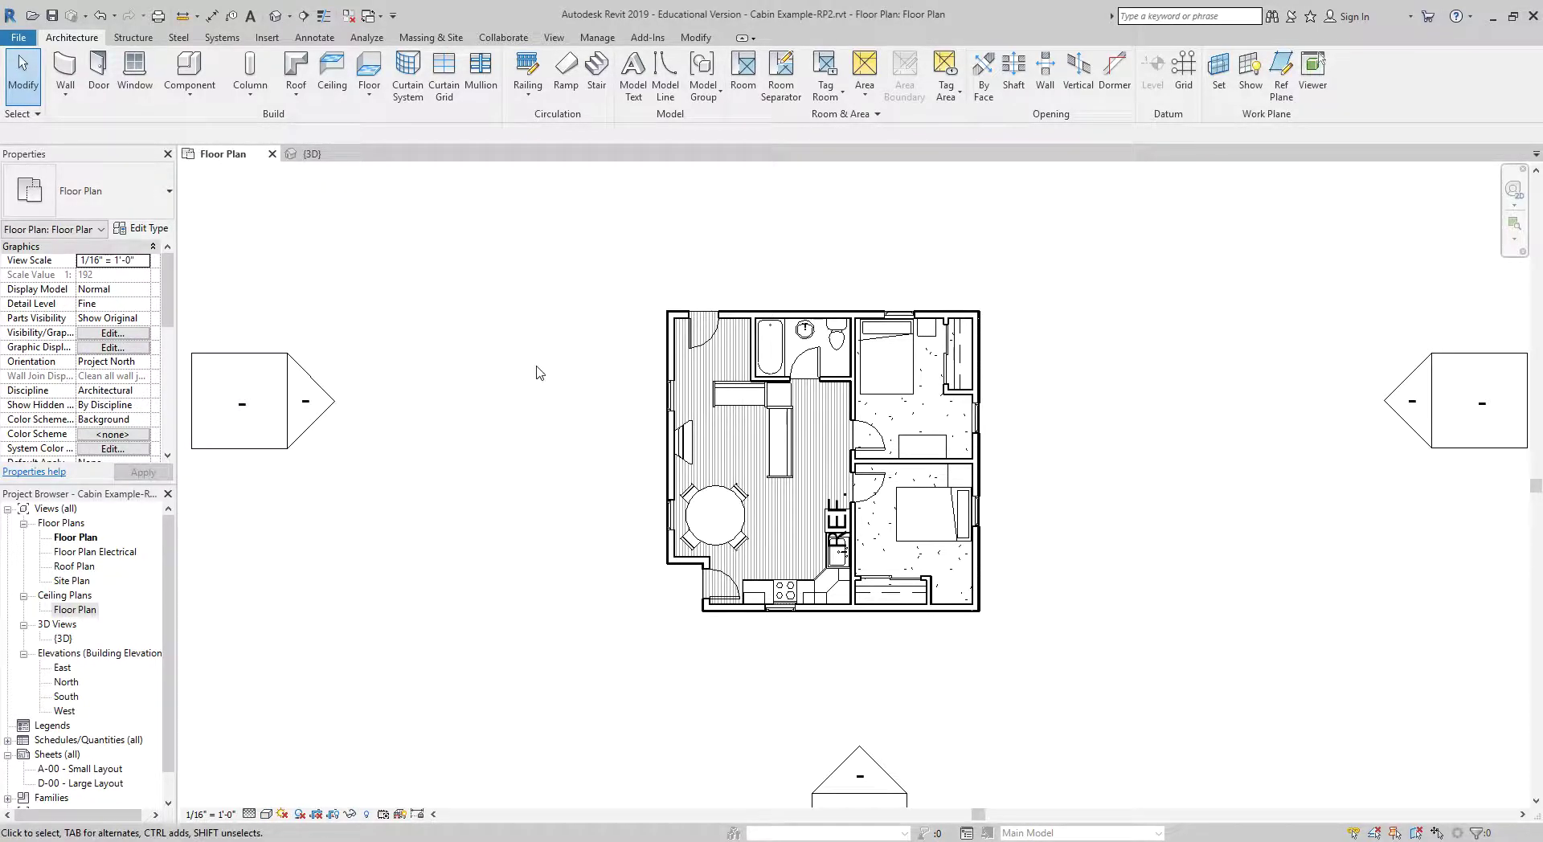
{"action": "left_click", "coordinate": [296, 68]}
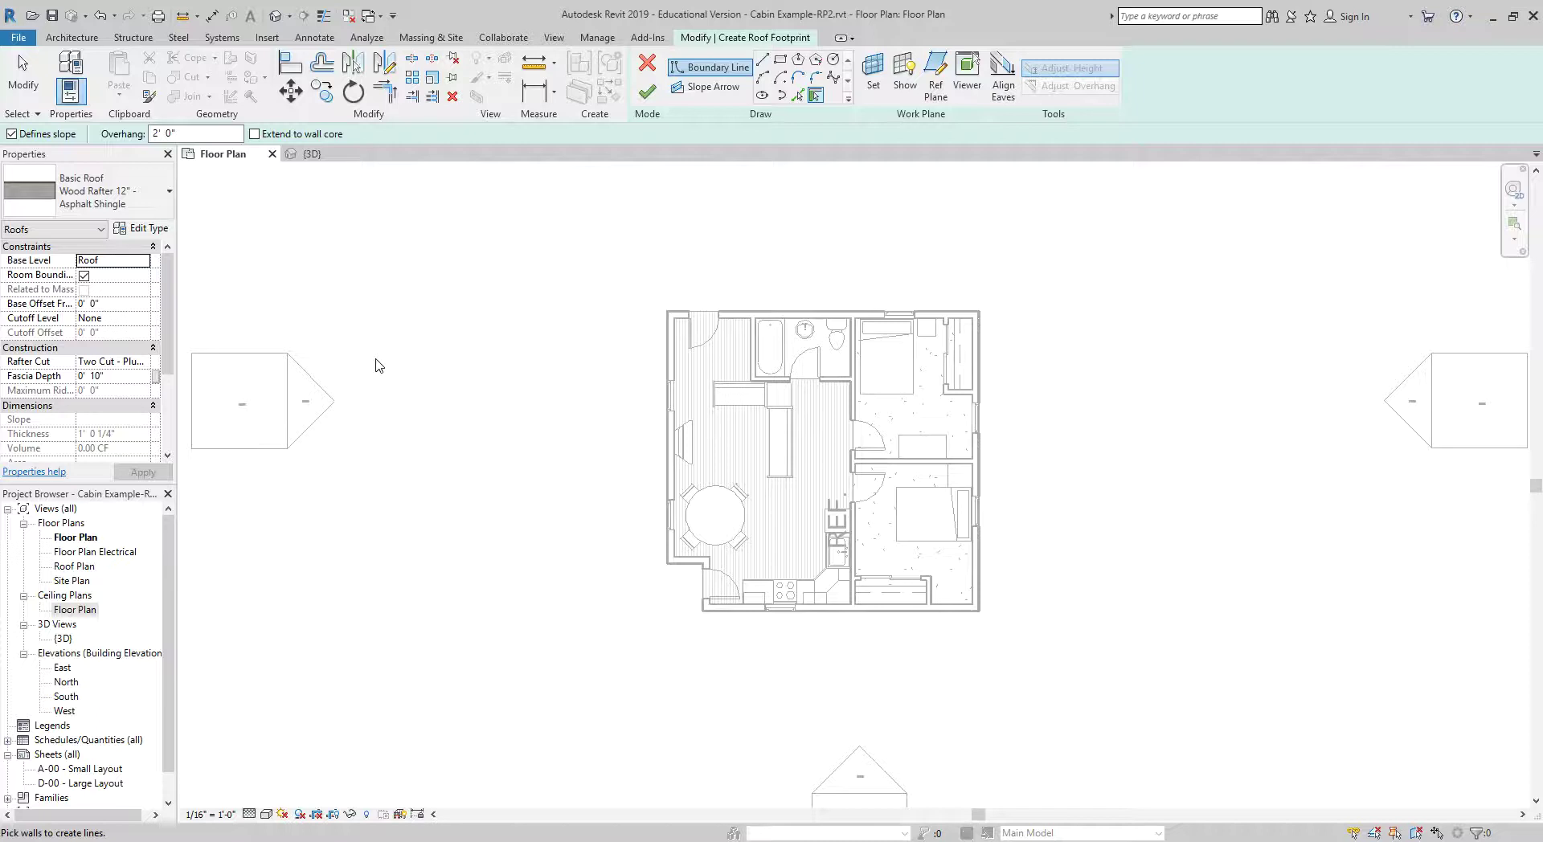
{"action": "left_click", "coordinate": [663, 460]}
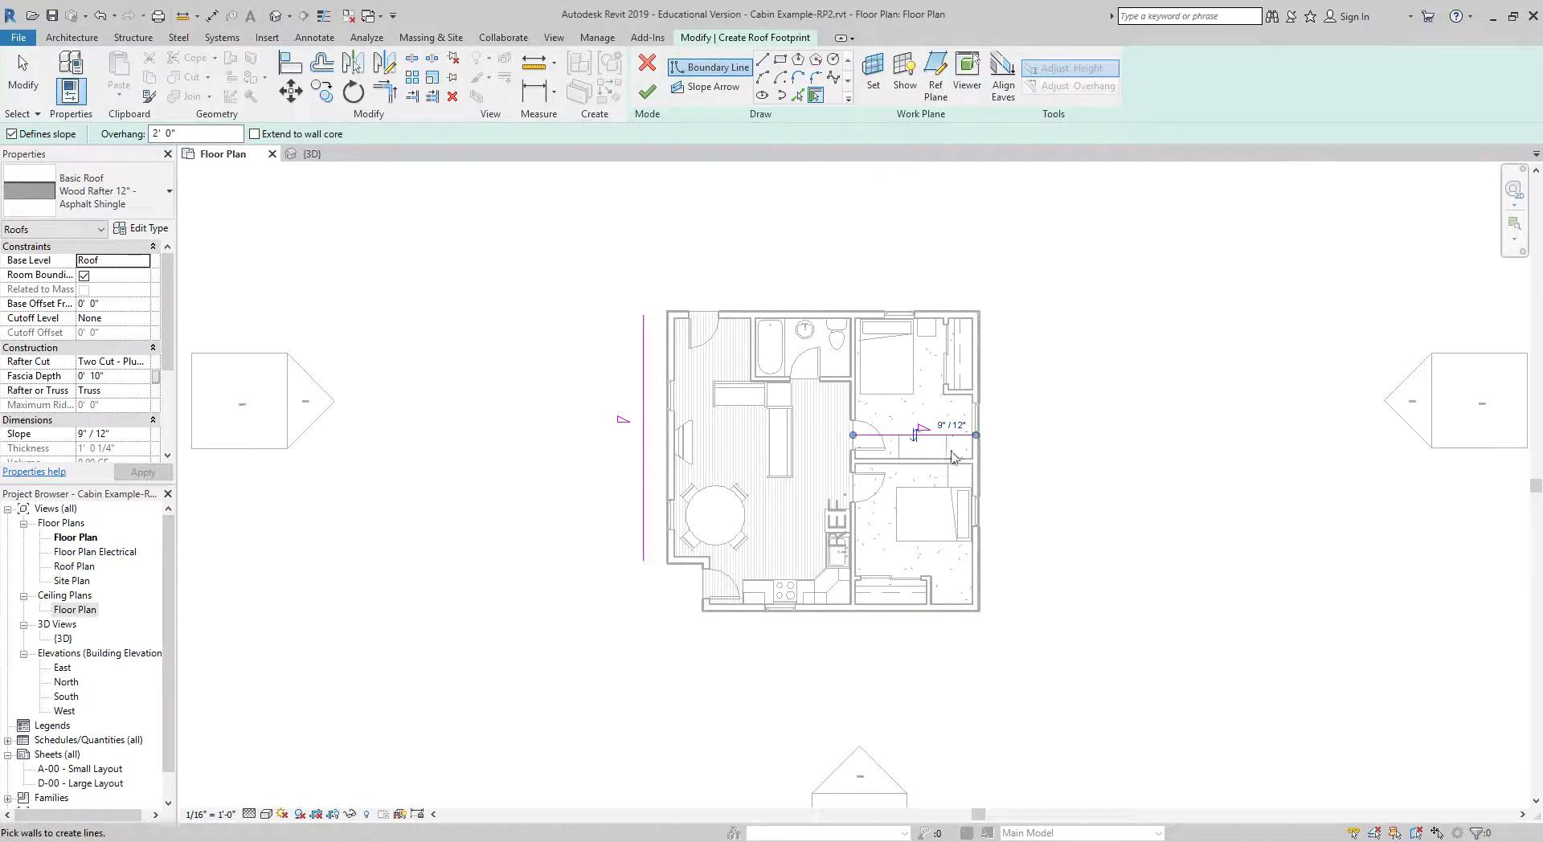
Delete the stray roof boundary line offset from the interior wall between the two bedrooms
{"action": "key", "text": "d"}
{"action": "key", "text": "e"}
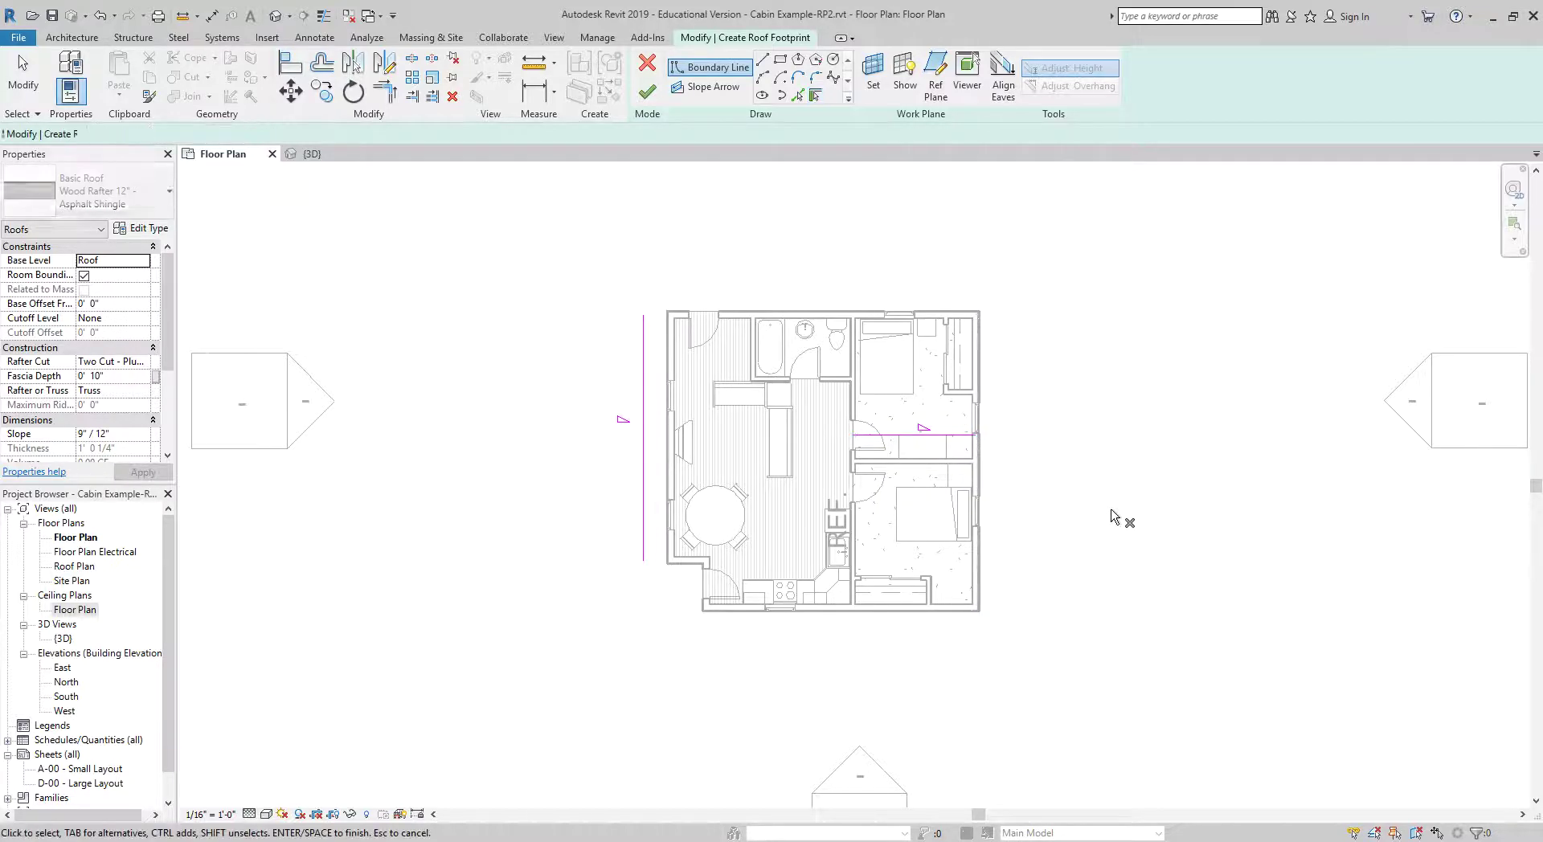
{"action": "left_click", "coordinate": [929, 438]}
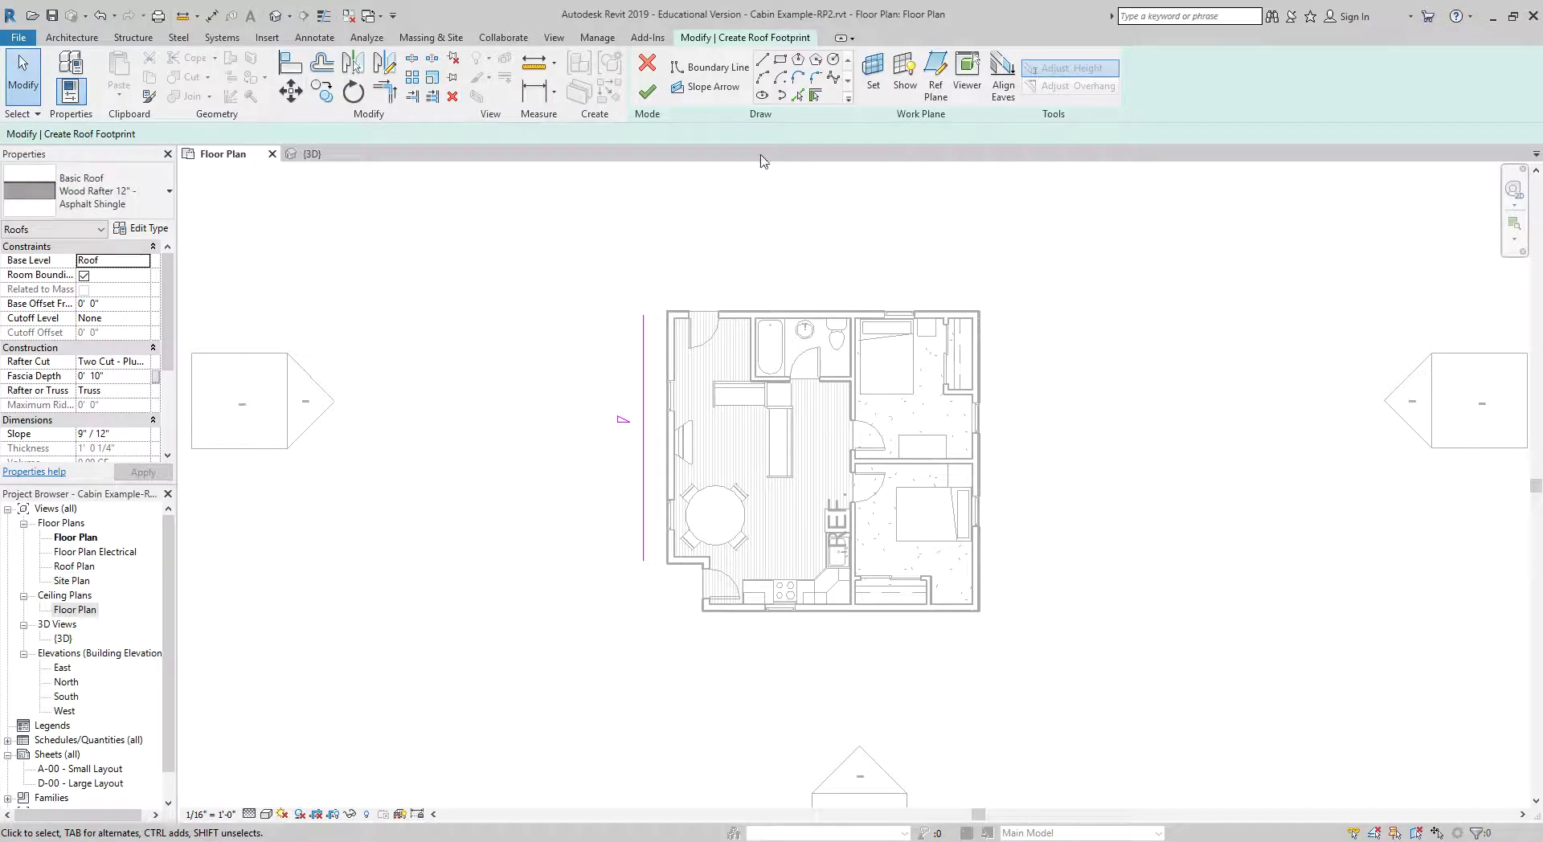
Resume picking walls and add slope-defining boundary lines along the east exterior wall and the recessed entry door wall
{"action": "left_click", "coordinate": [711, 67]}
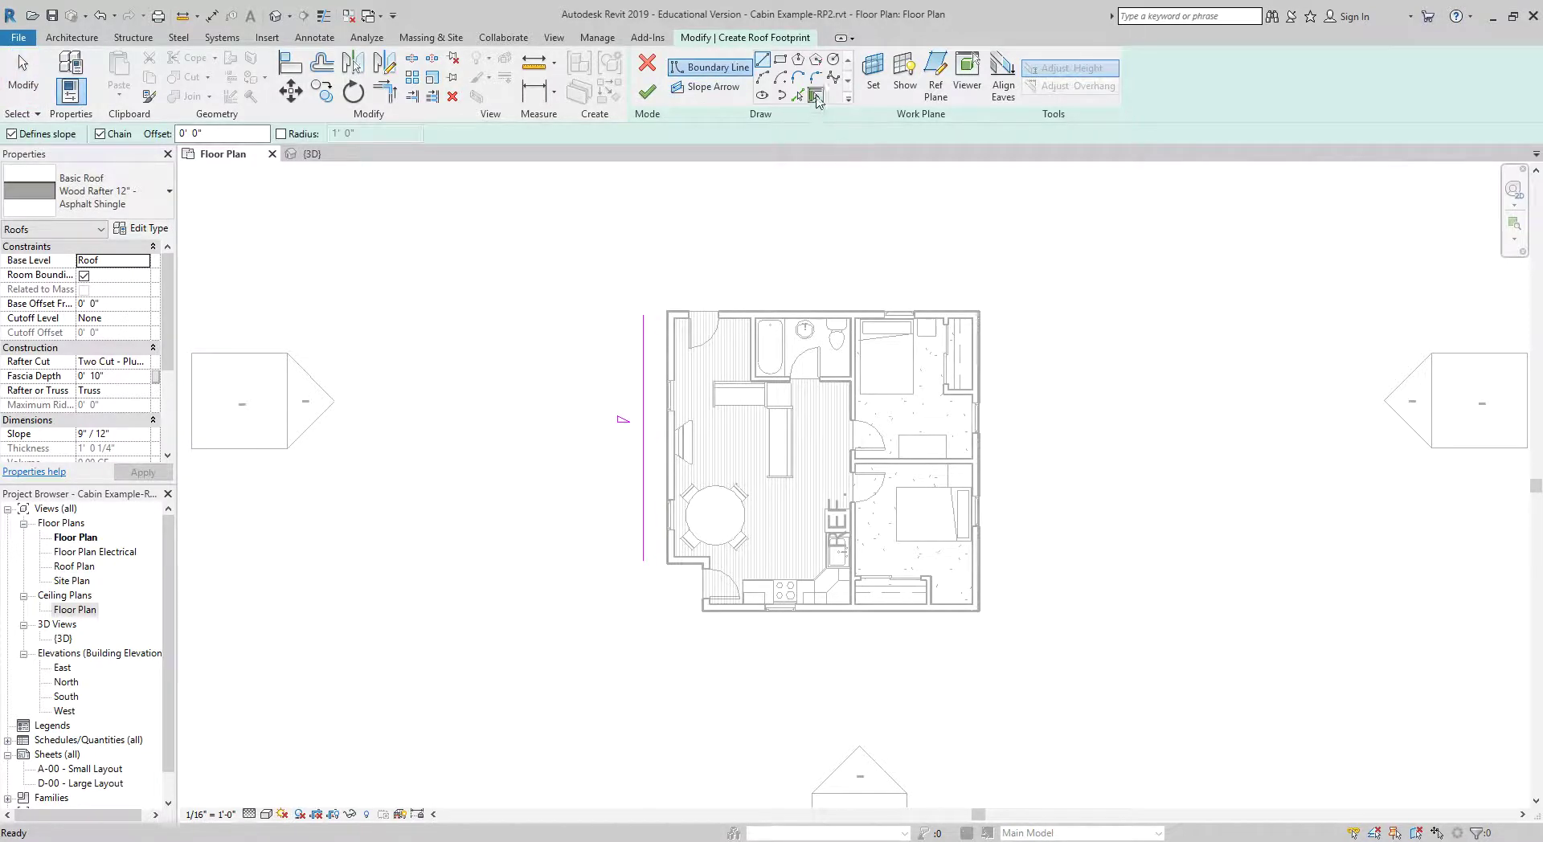
{"action": "left_click", "coordinate": [816, 95]}
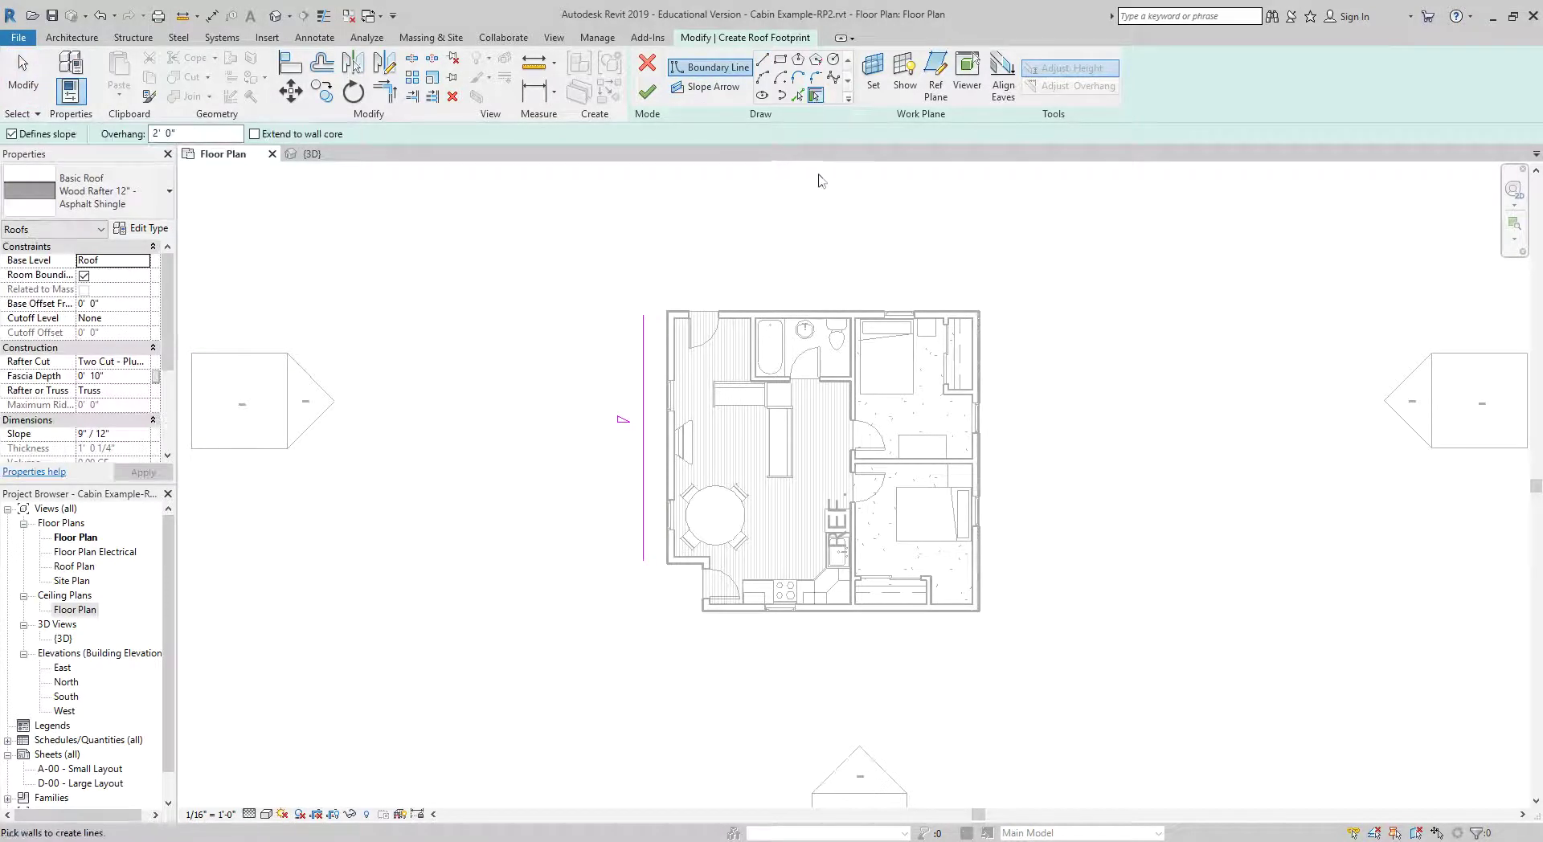
{"action": "left_click", "coordinate": [984, 344]}
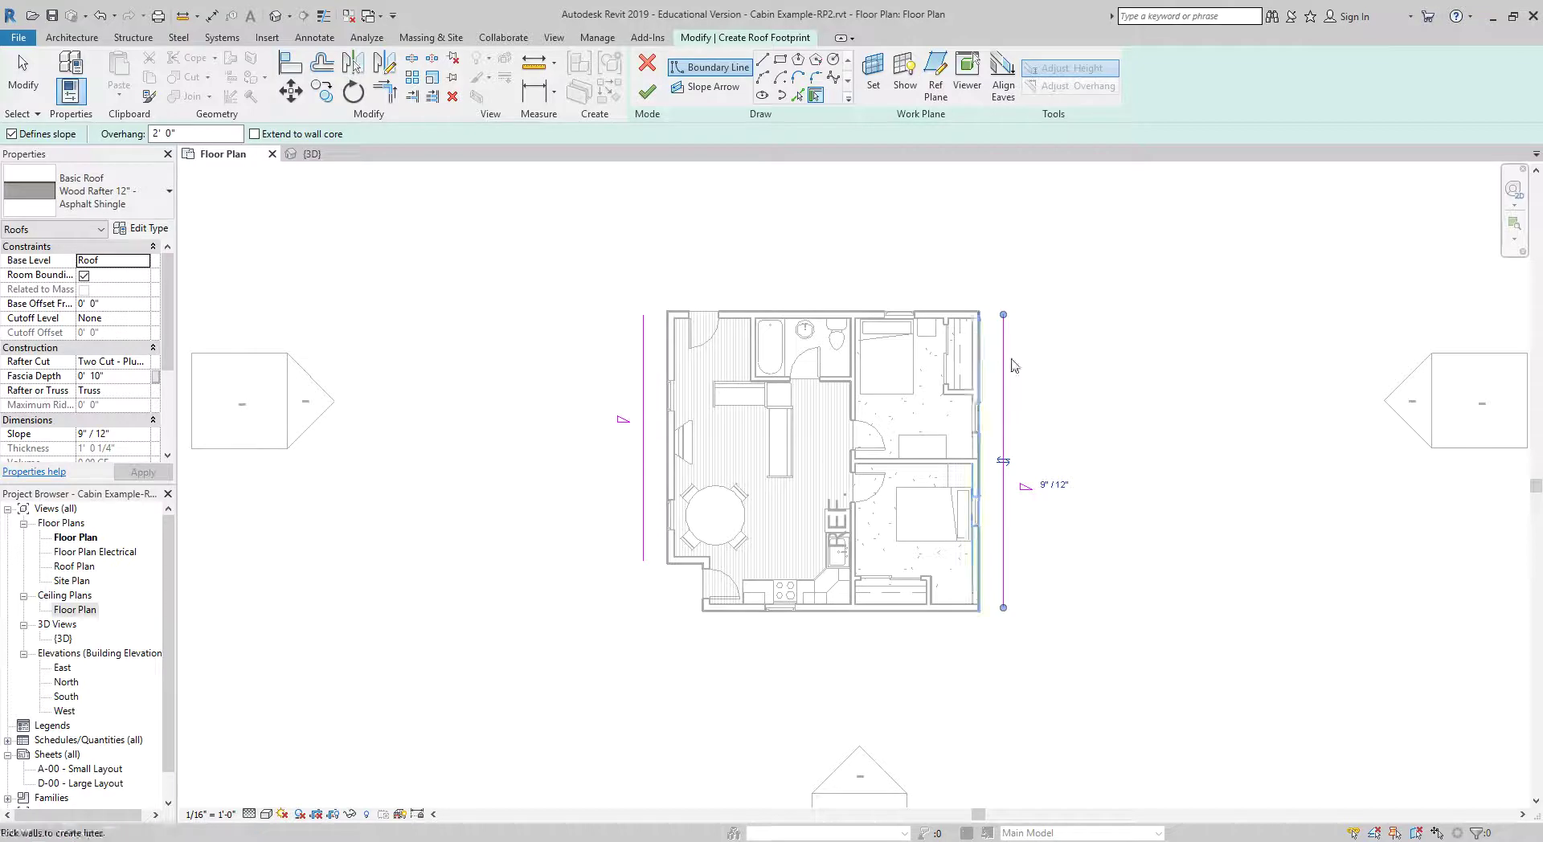
{"action": "left_click", "coordinate": [700, 606]}
Add boundary lines without slope along the north, south and short recess walls, and finish the gable roof with the walls attached
{"action": "left_click", "coordinate": [12, 134]}
{"action": "left_click", "coordinate": [835, 312]}
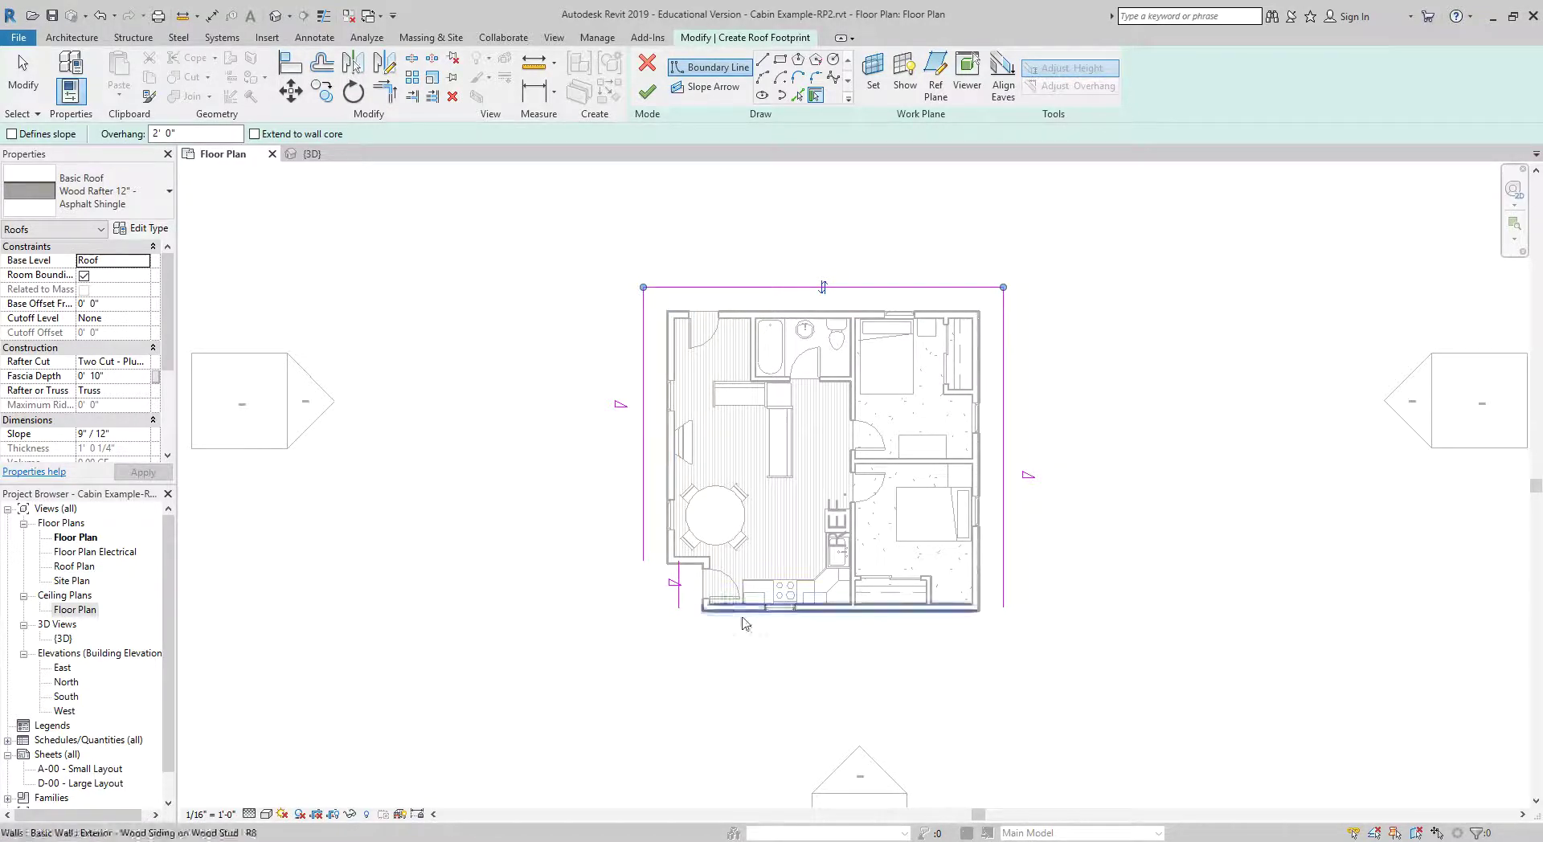
{"action": "left_click", "coordinate": [818, 620]}
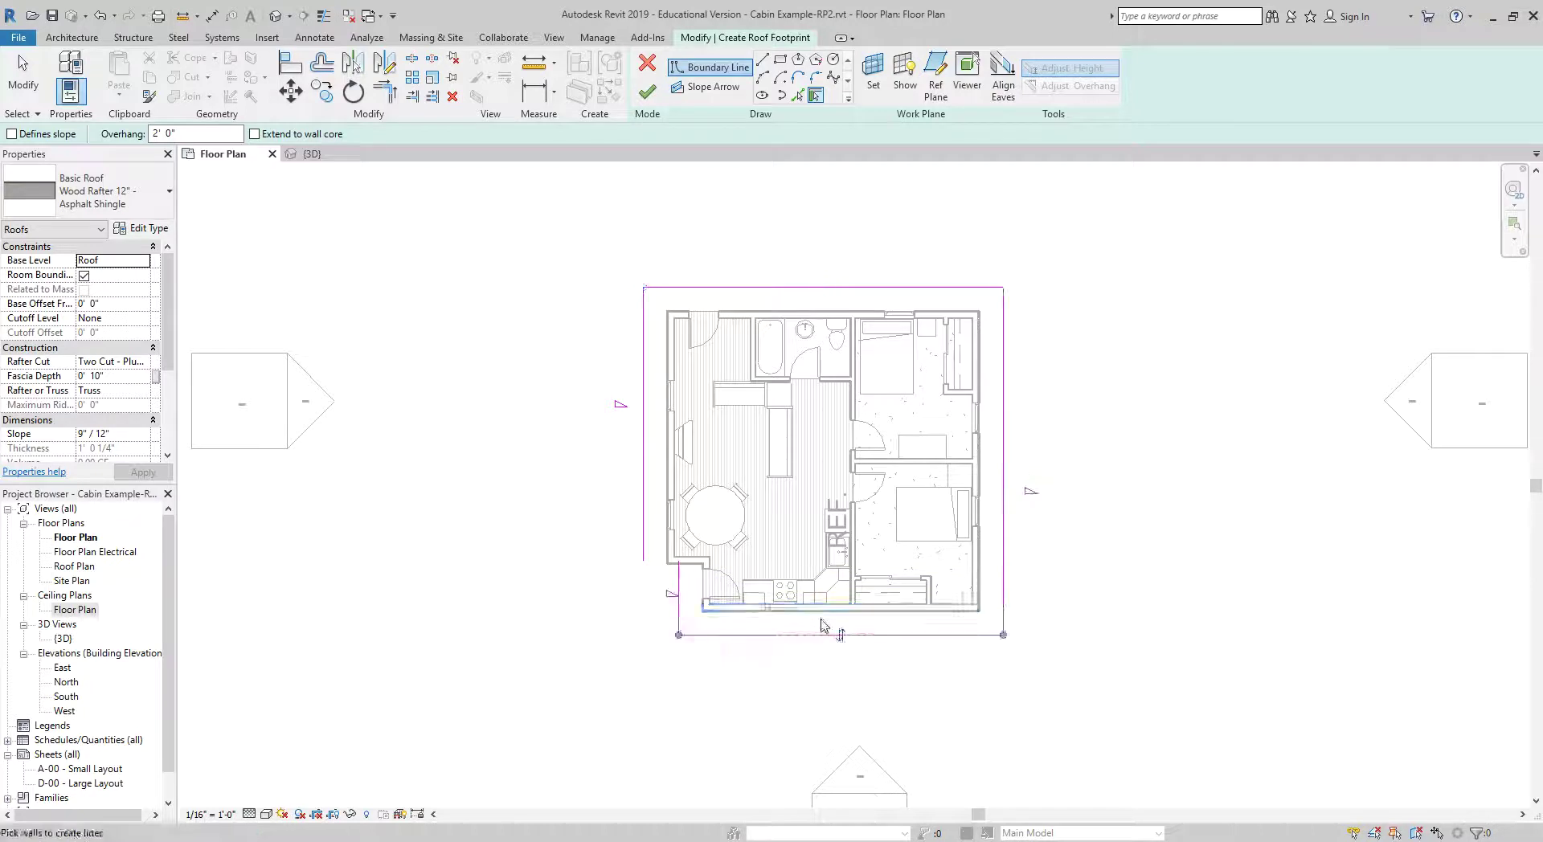
{"action": "left_click", "coordinate": [690, 567]}
{"action": "left_click", "coordinate": [650, 92]}
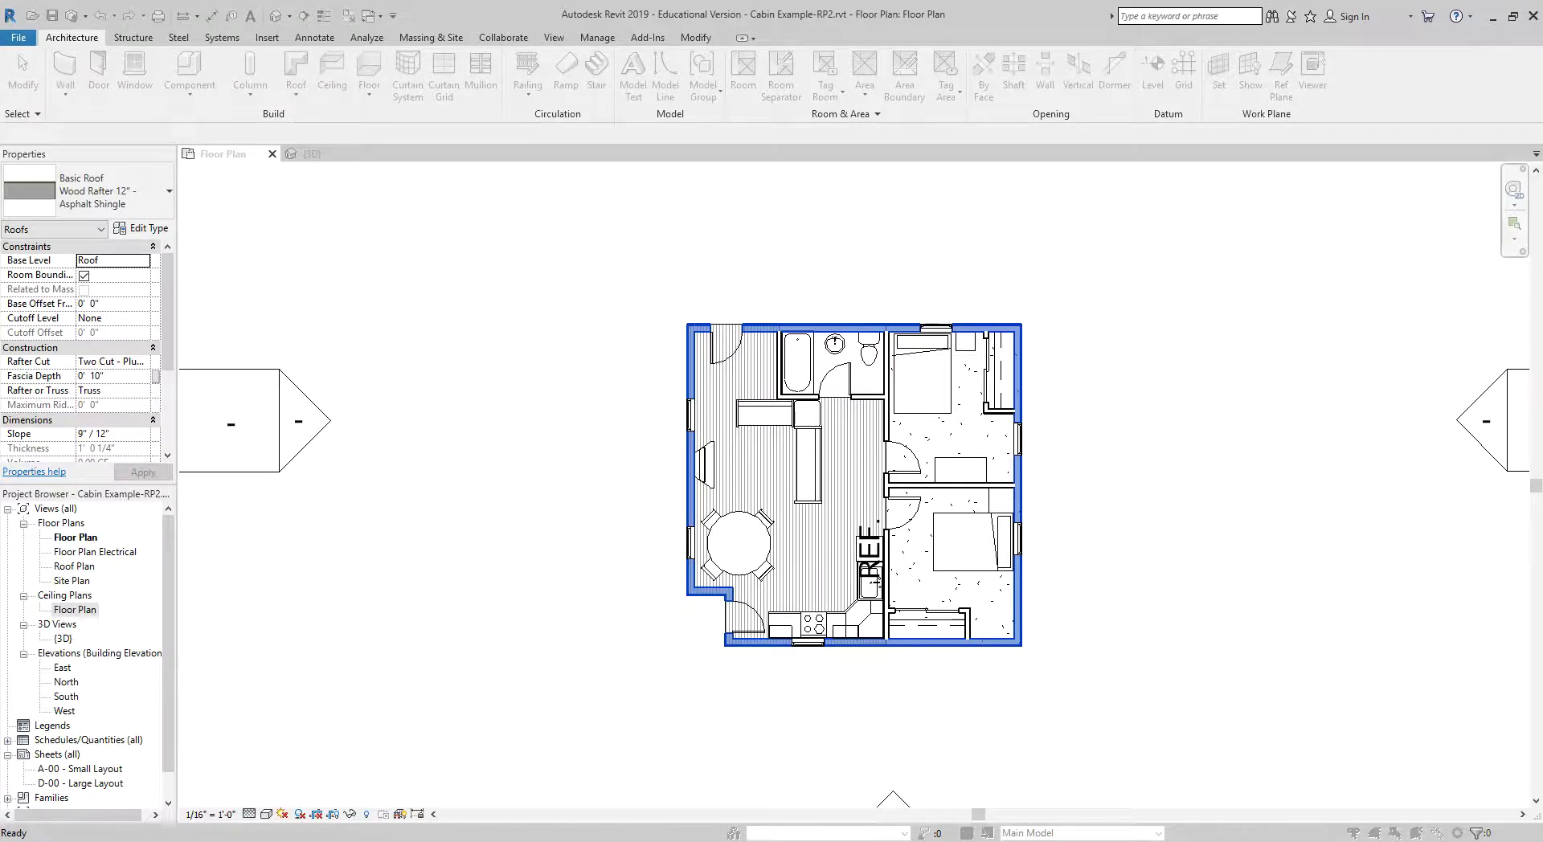
{"action": "scroll", "coordinate": [787, 450], "scroll_direction": "down", "scroll_amount": 1}
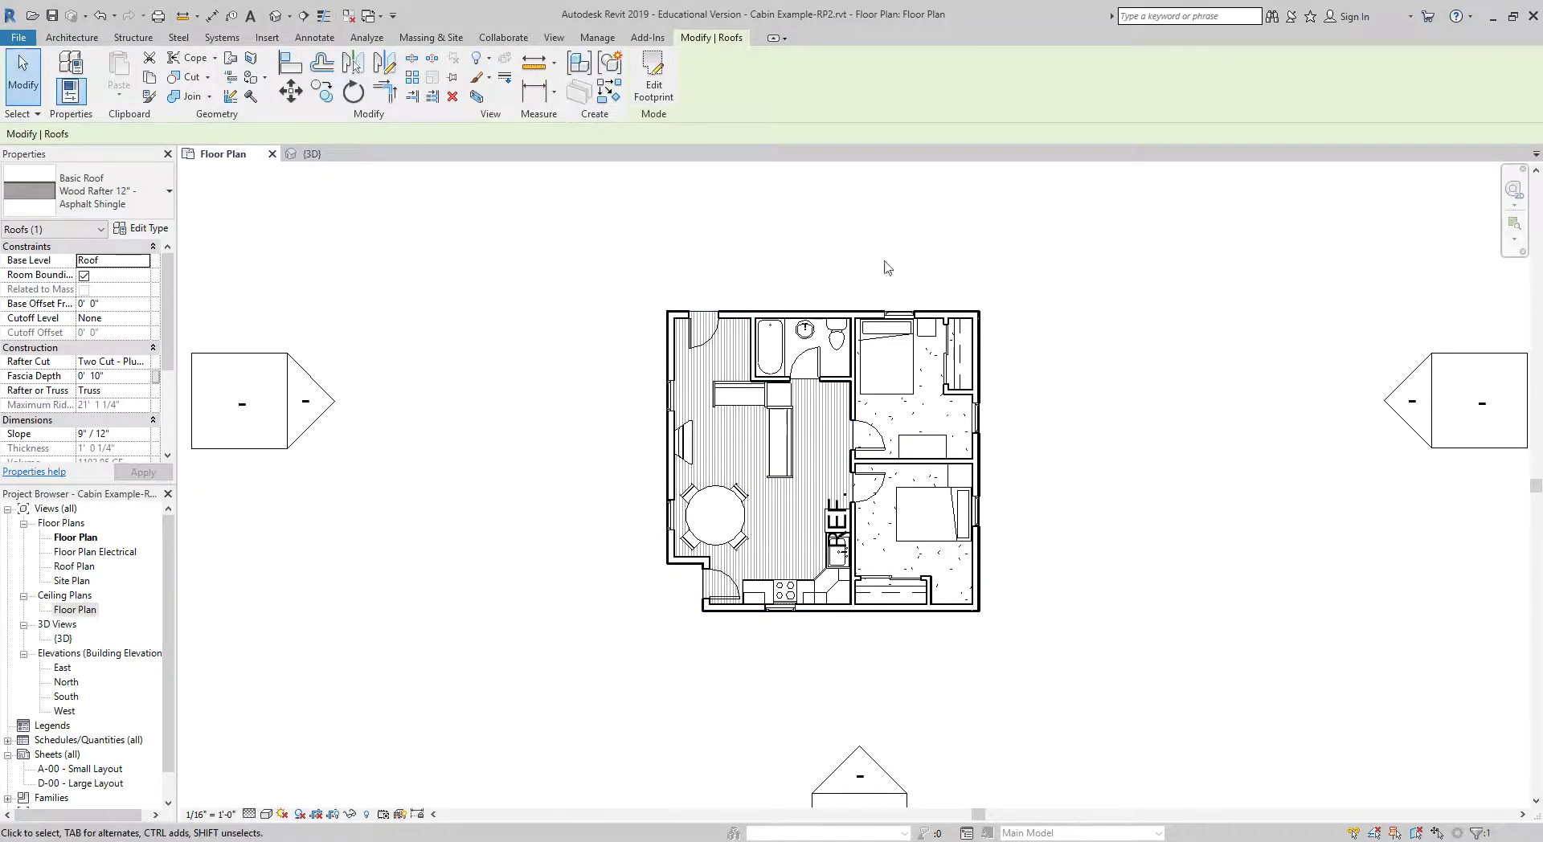
Examine the gable roof in the 3D view, especially the roof and wall around the recessed entry corner
{"action": "left_click", "coordinate": [312, 155]}
{"action": "left_click", "coordinate": [337, 300]}
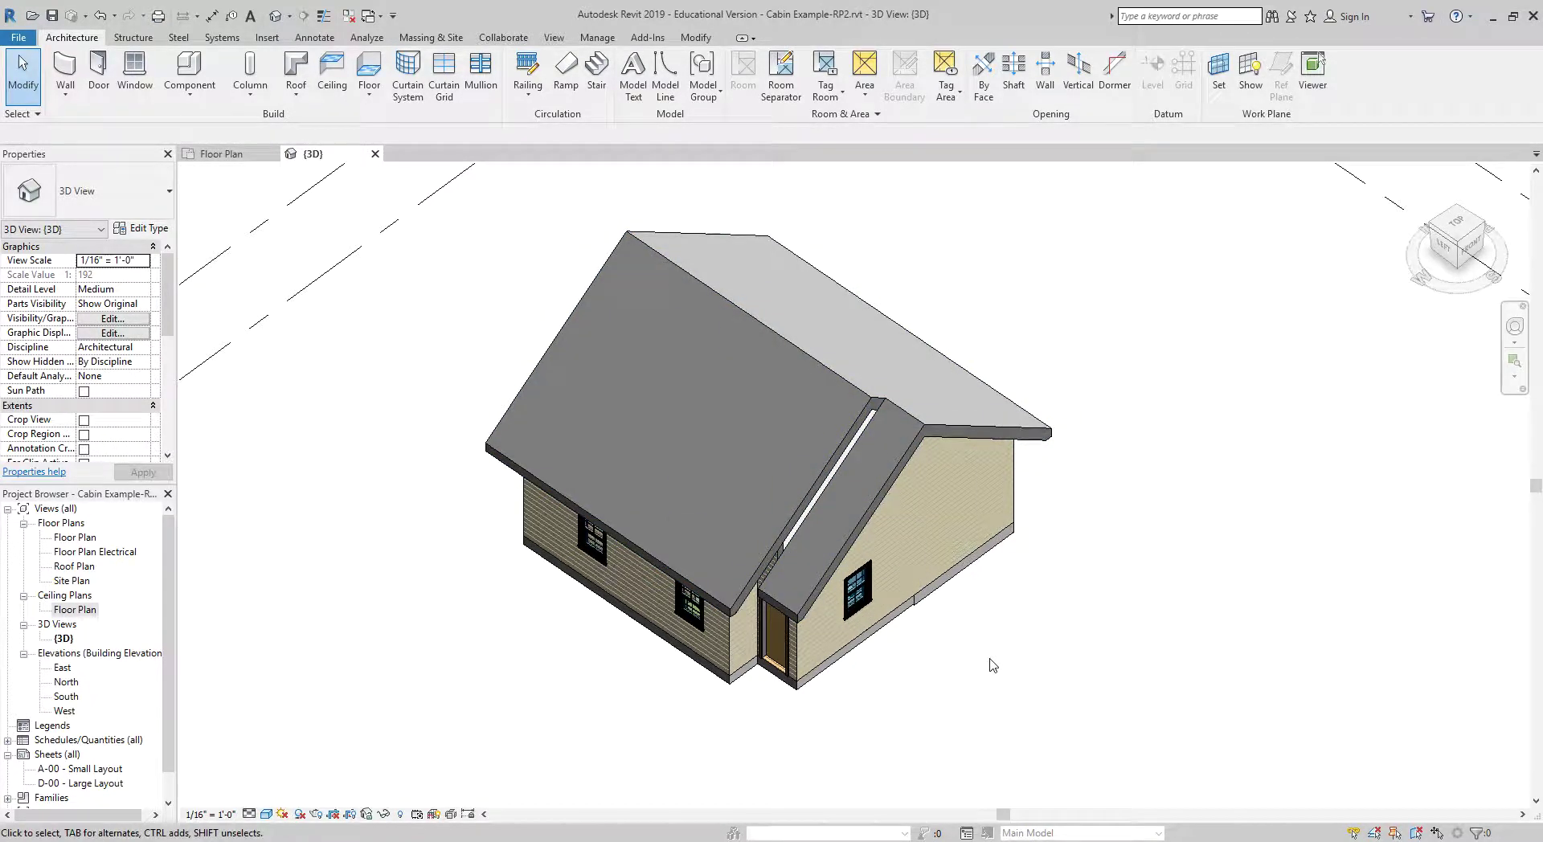
{"action": "mouse_move", "coordinate": [911, 686]}
{"action": "middle_mouse_down"}
{"action": "mouse_move", "coordinate": [868, 705]}
{"action": "mouse_move", "coordinate": [929, 689]}
{"action": "middle_mouse_up"}
{"action": "scroll", "coordinate": [858, 536], "scroll_direction": "up", "scroll_amount": 3}
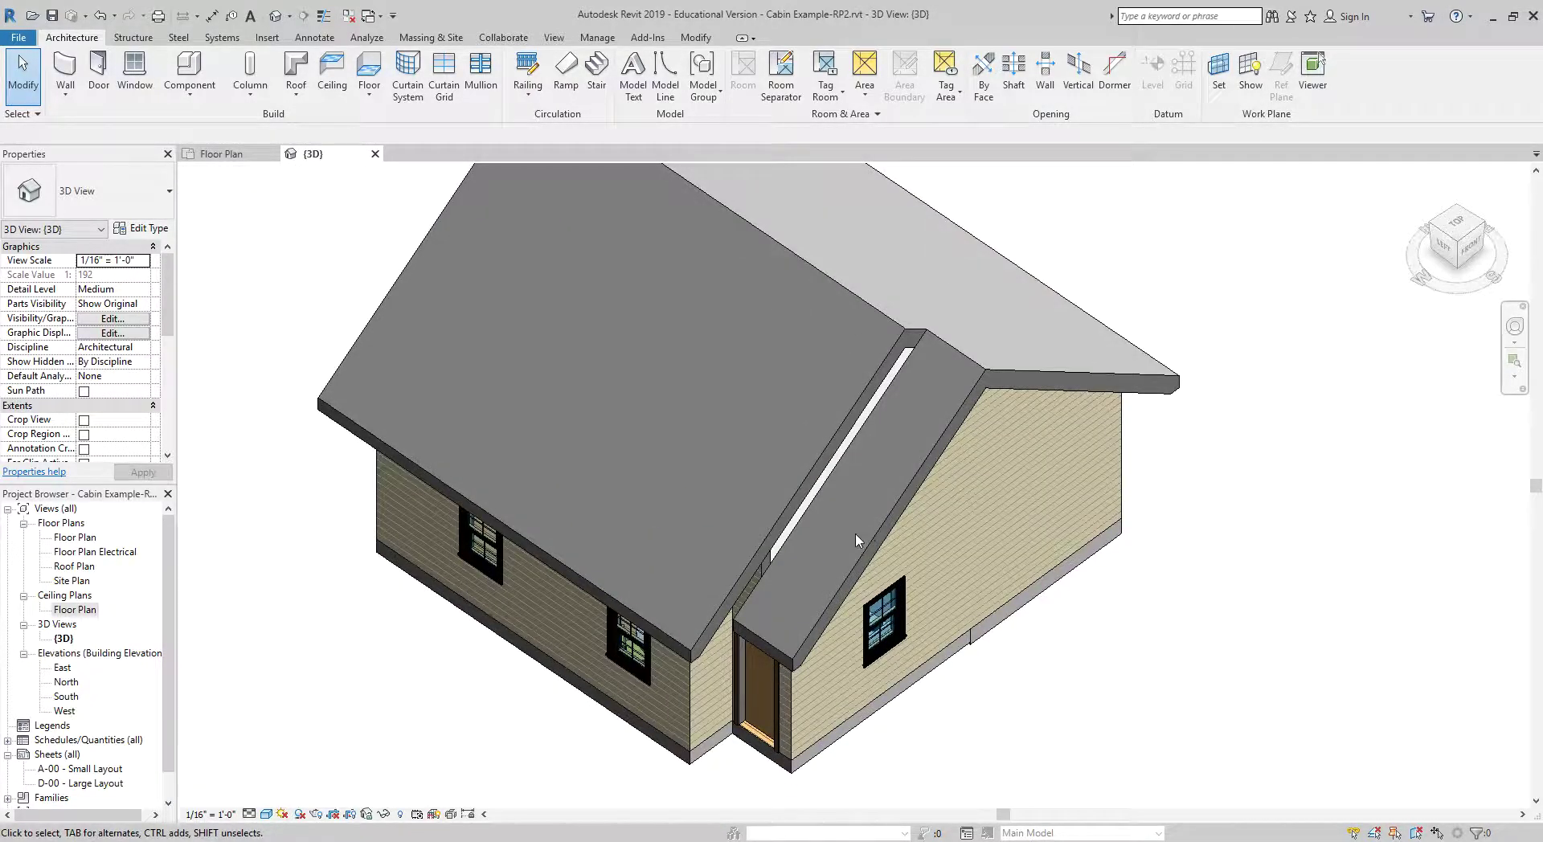
{"action": "middle_click_drag", "start_coordinate": [858, 542], "coordinate": [773, 469], "text": "shift"}
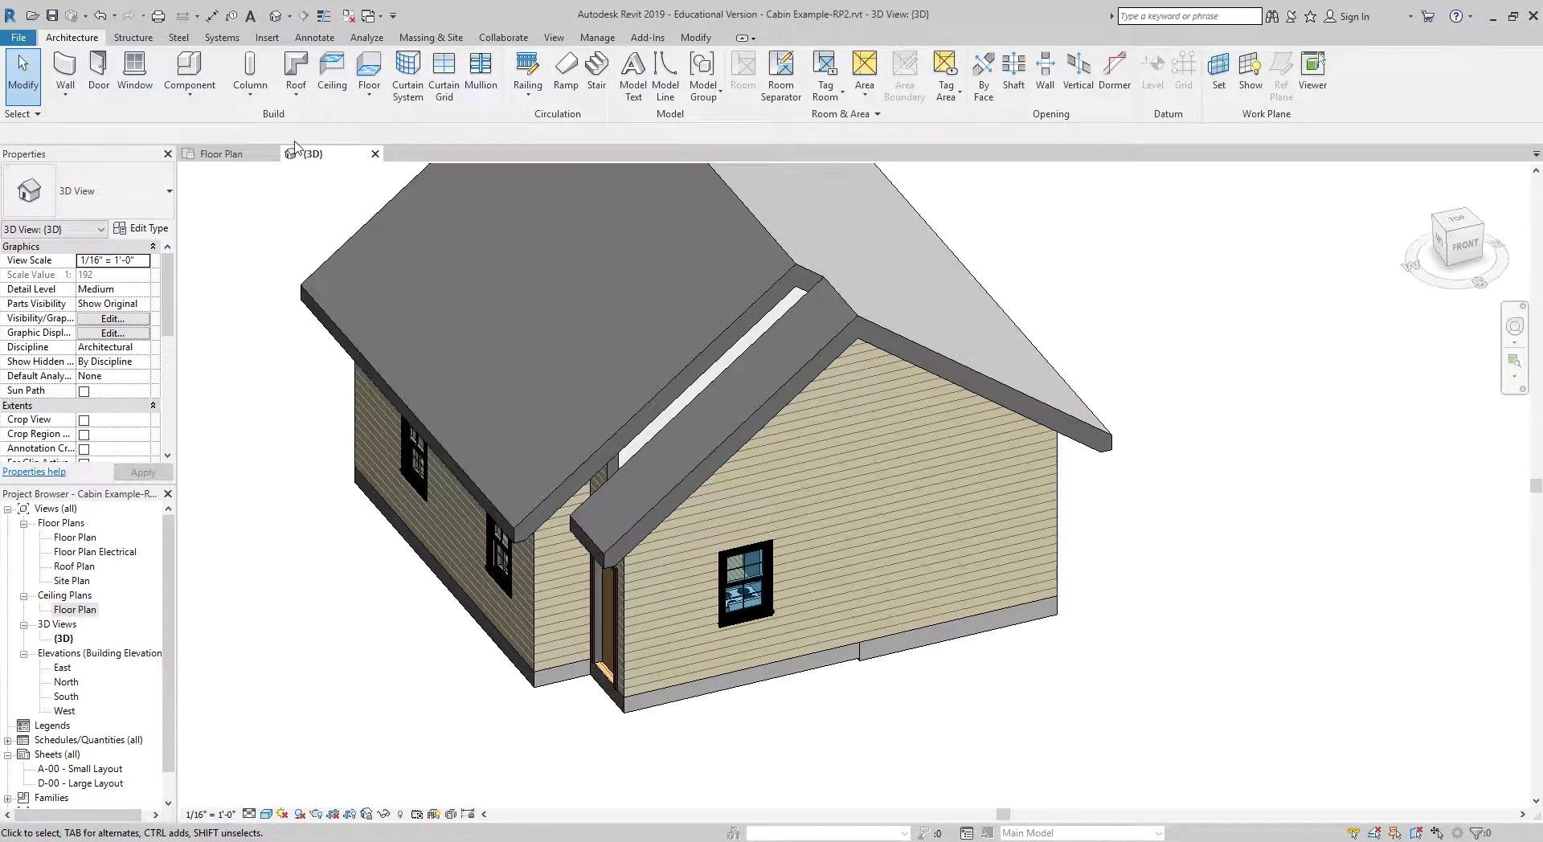
{"action": "left_click", "coordinate": [214, 156]}
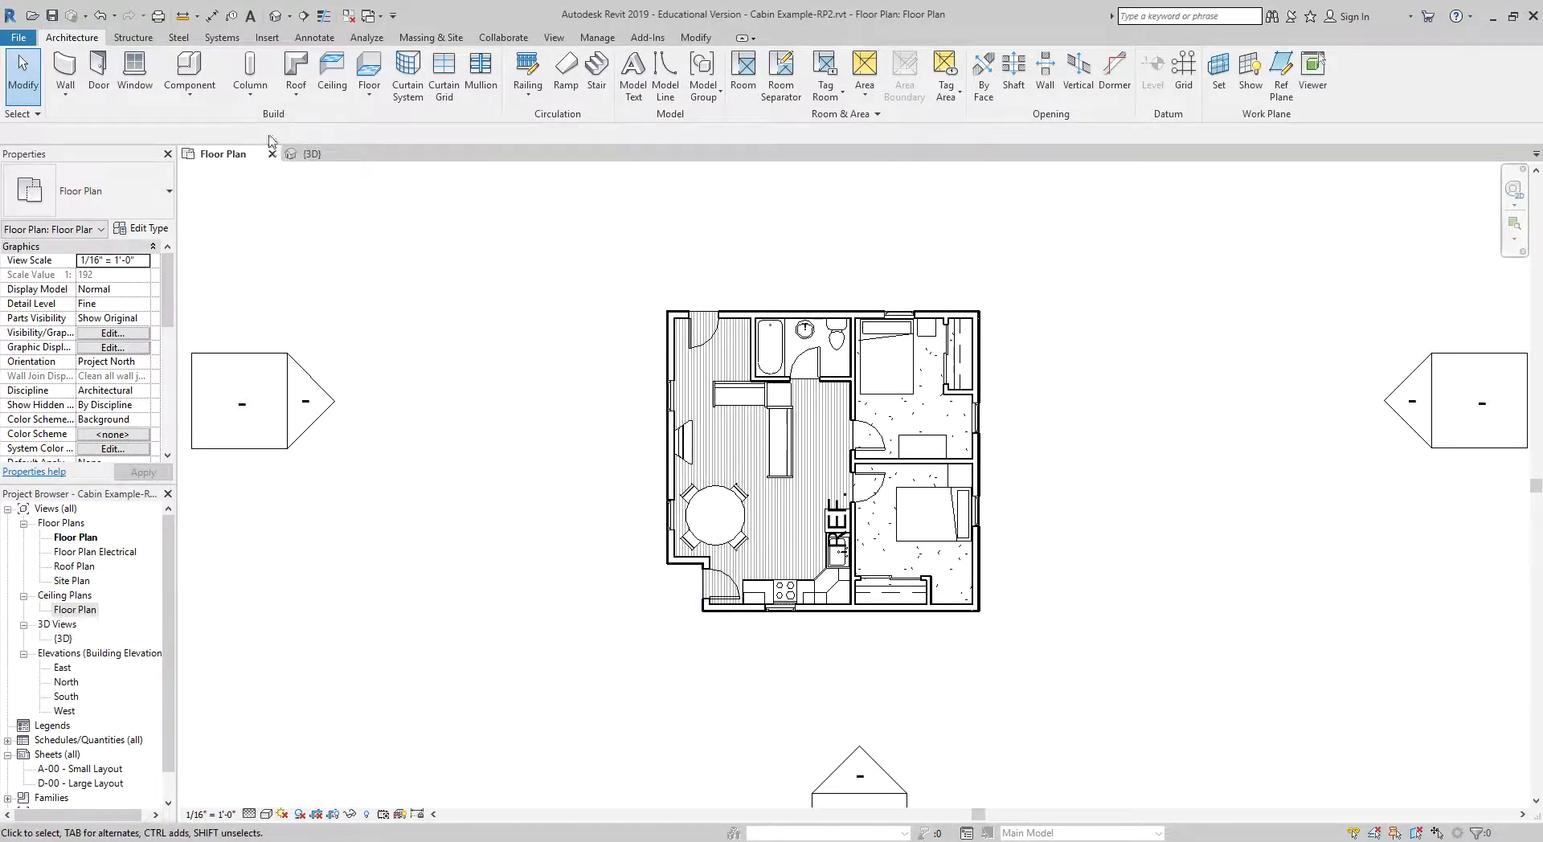
{"action": "left_click", "coordinate": [310, 153]}
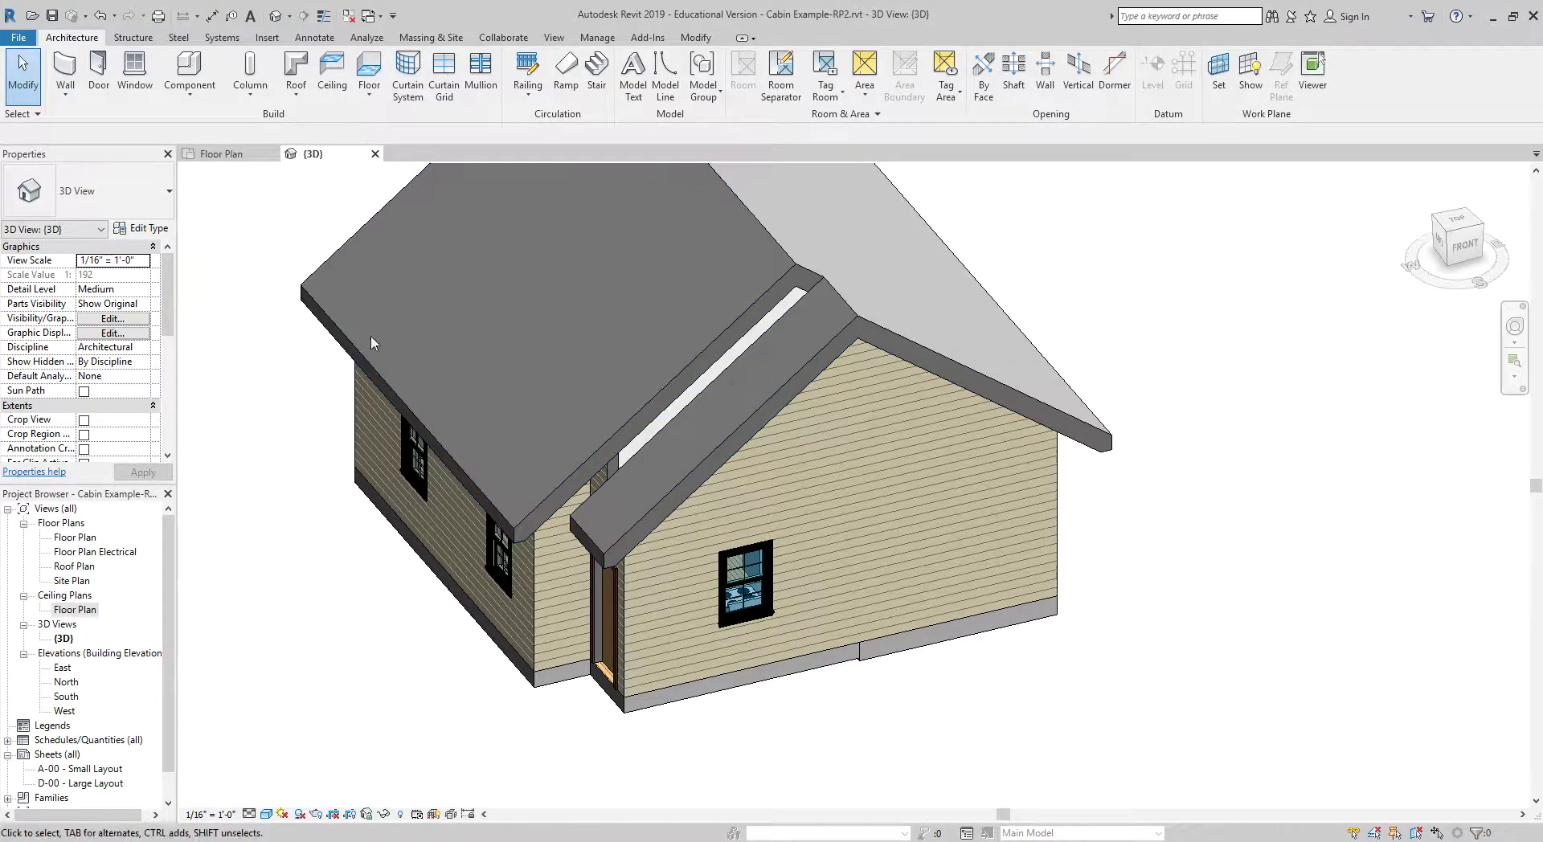
Check in the floor plan which wall type the short horizontal recess wall beside the entry door uses
{"action": "left_click", "coordinate": [226, 158]}
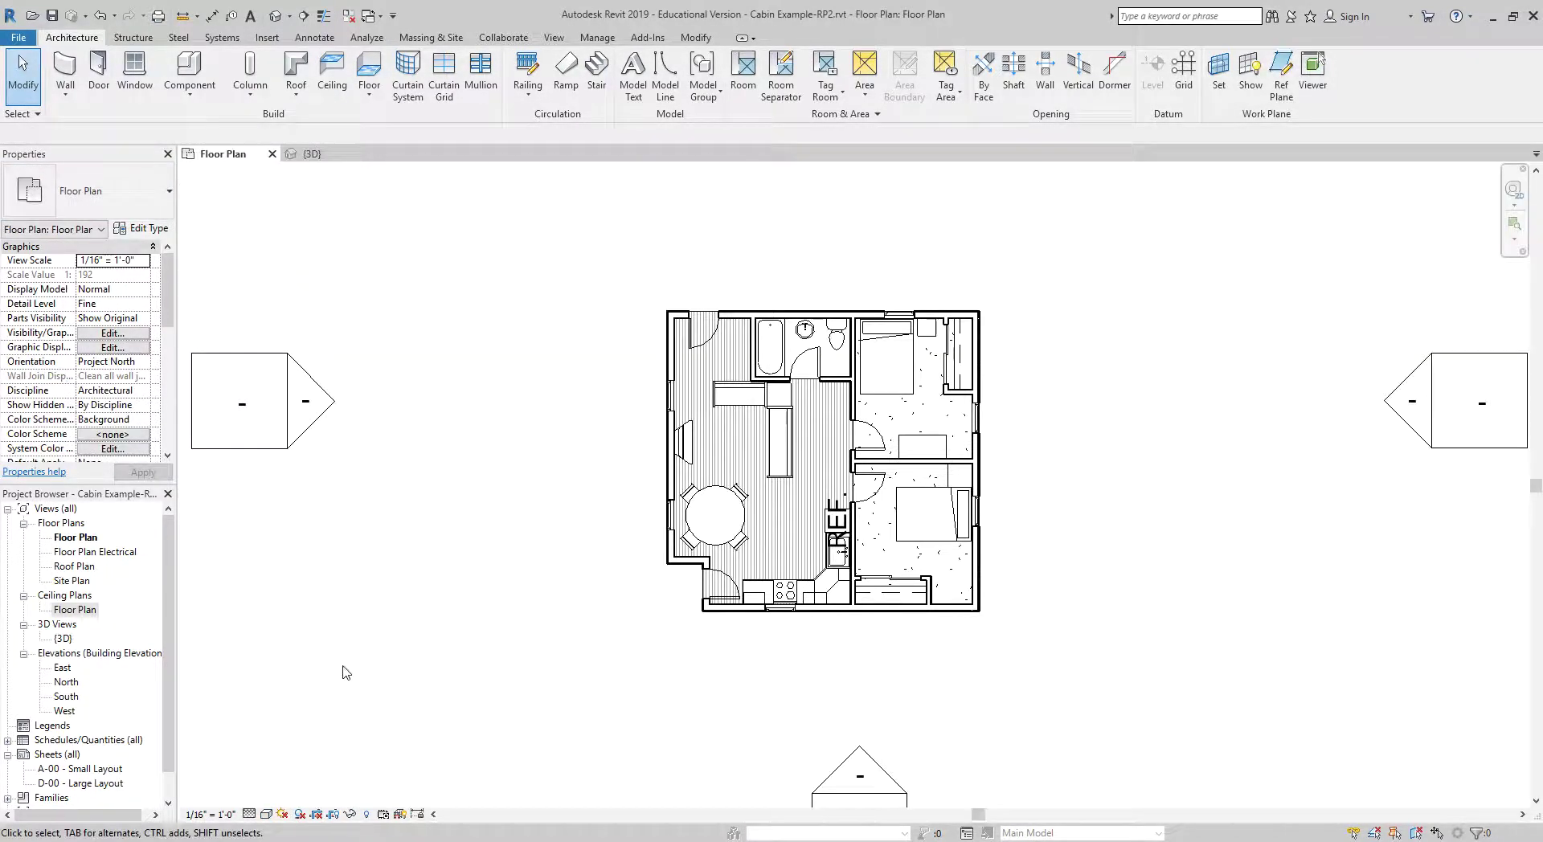
{"action": "scroll", "coordinate": [774, 563], "scroll_direction": "up", "scroll_amount": 4}
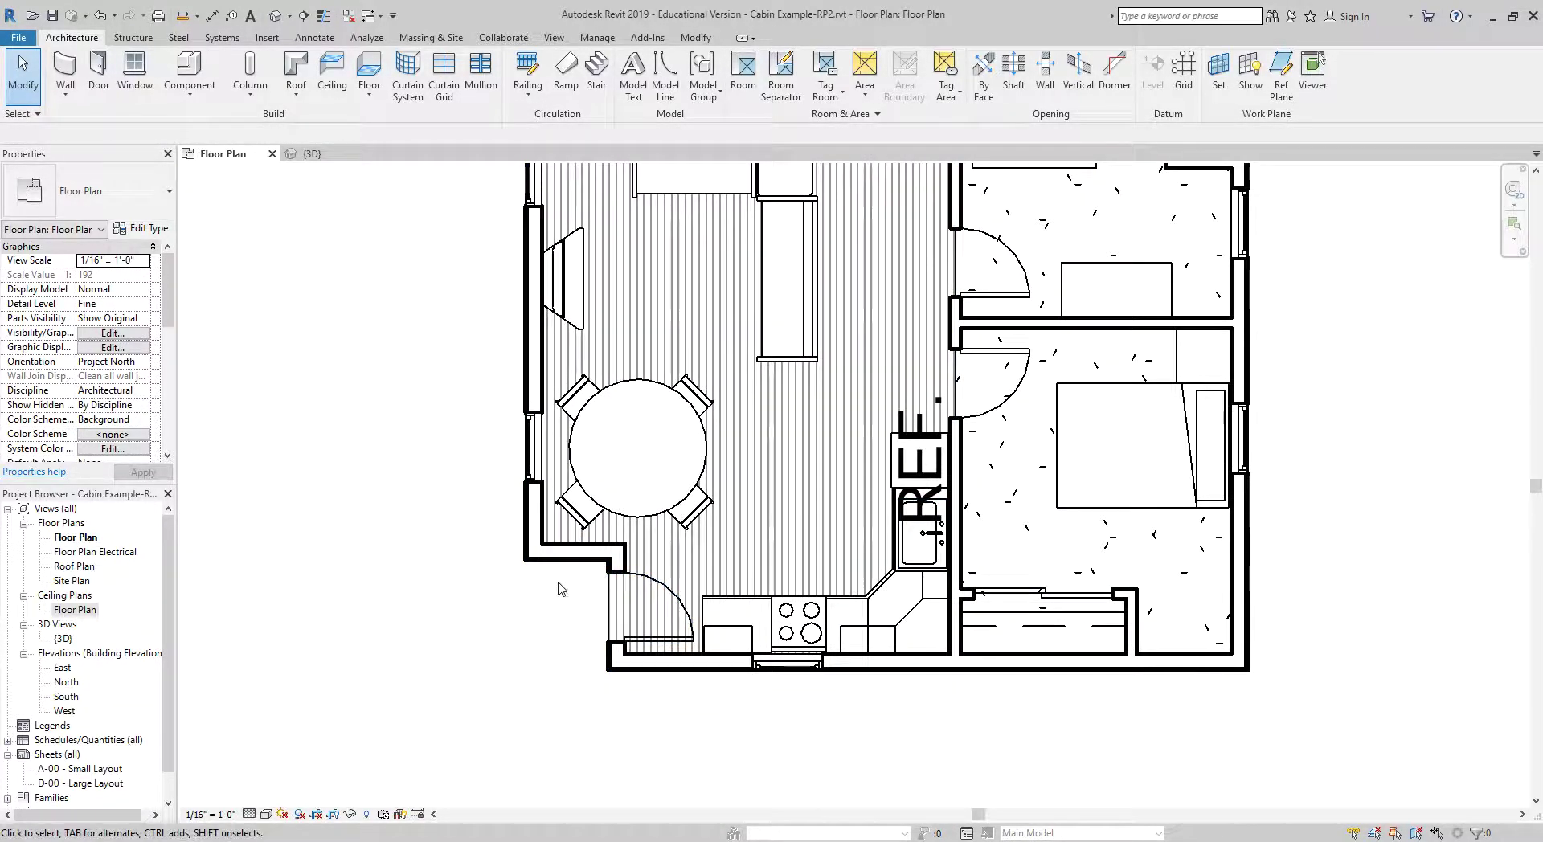
{"action": "left_click", "coordinate": [562, 555]}
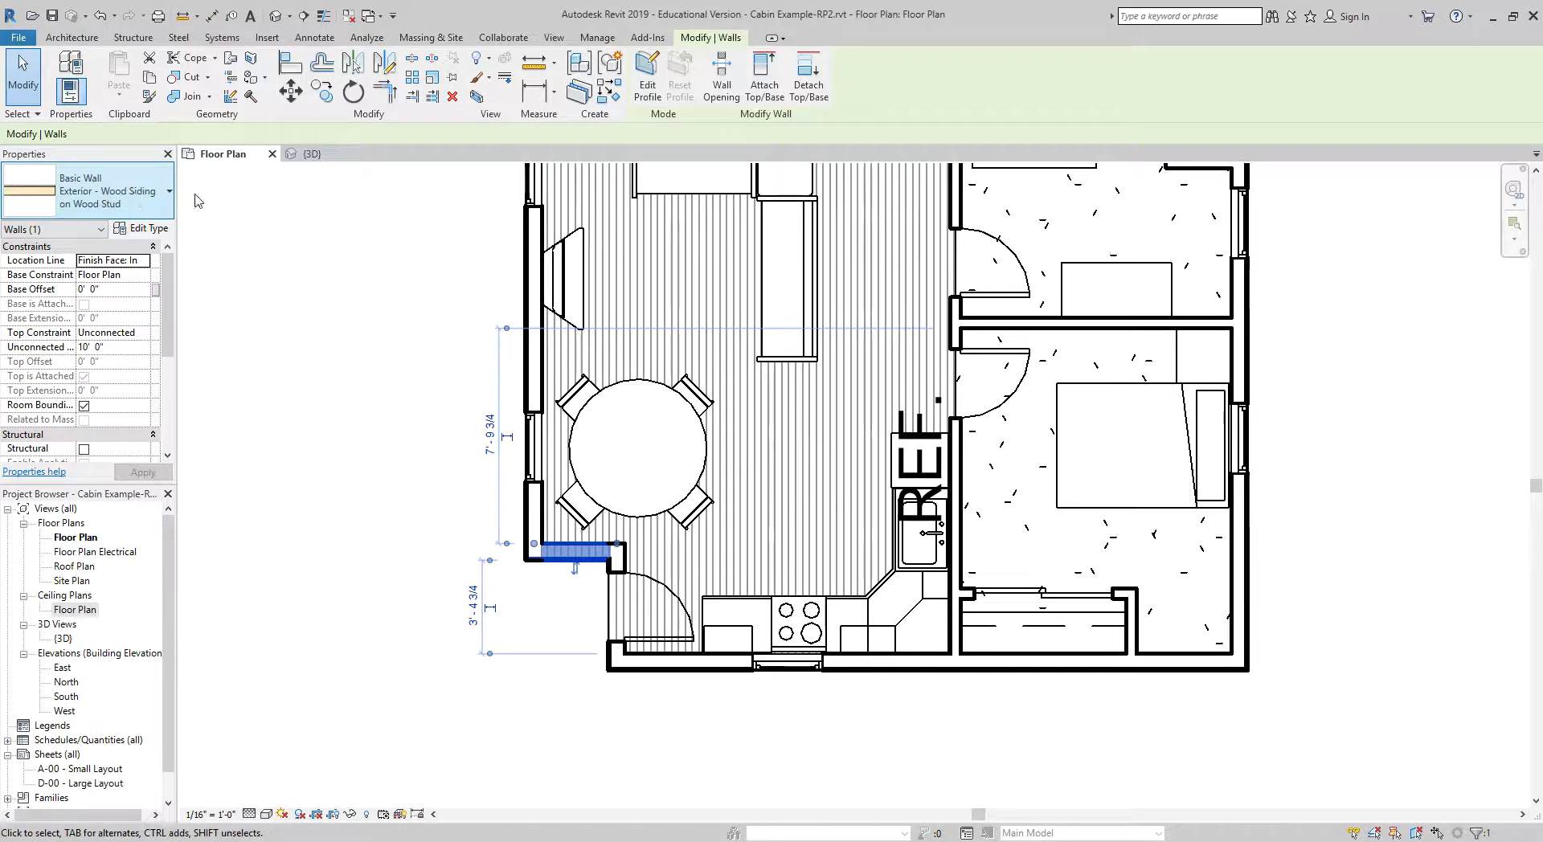
{"action": "left_click", "coordinate": [254, 228]}
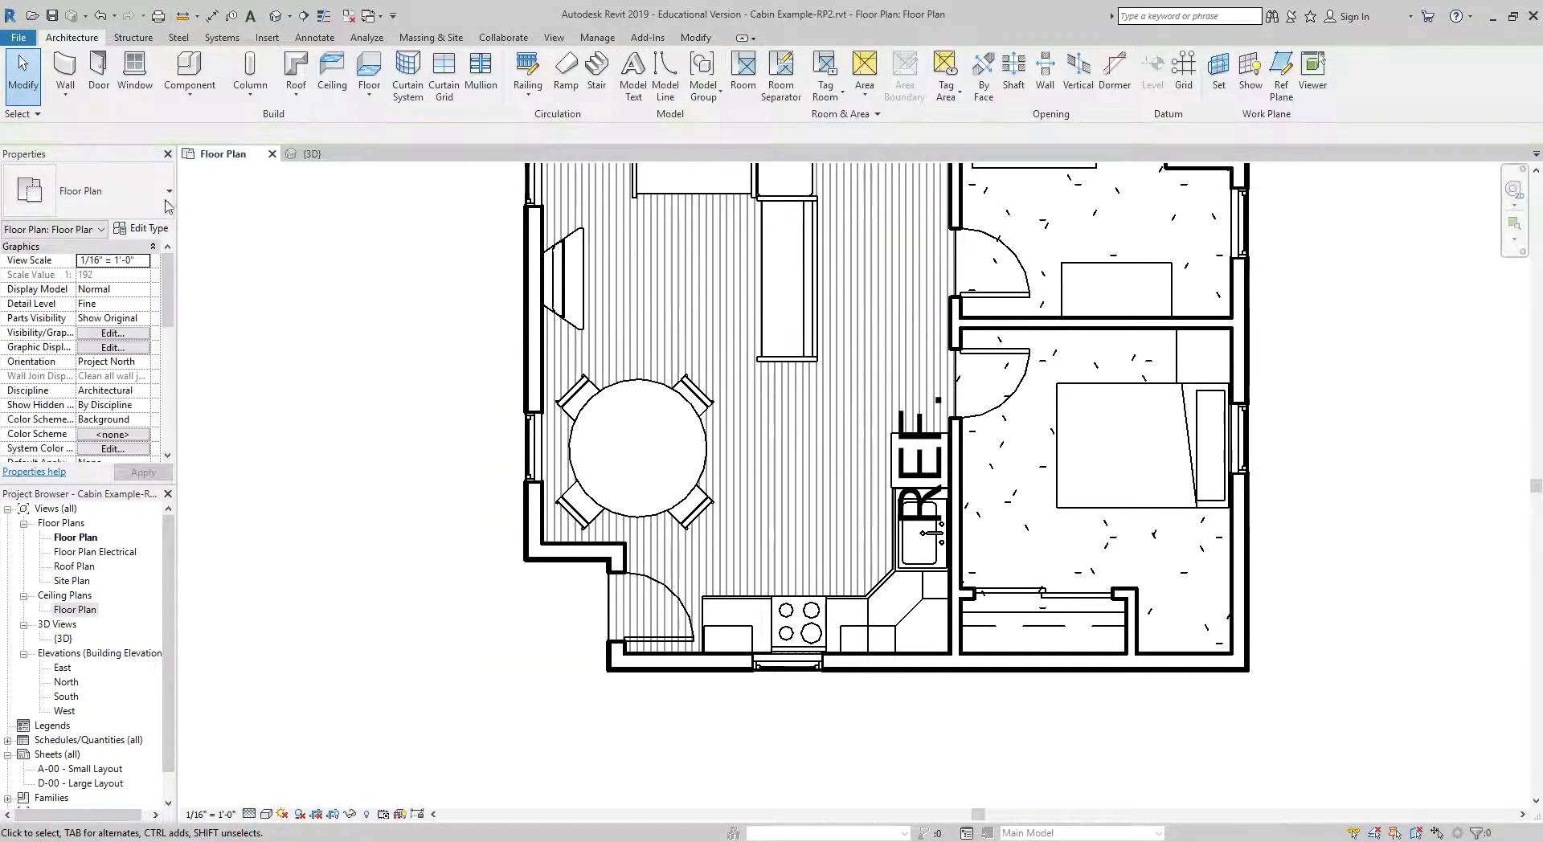
Draw a 10' high Exterior - Wood Siding on Wood Stud wall, located by interior finish face, about 13' 11" east from the recess's inside corner
{"action": "left_click", "coordinate": [66, 70]}
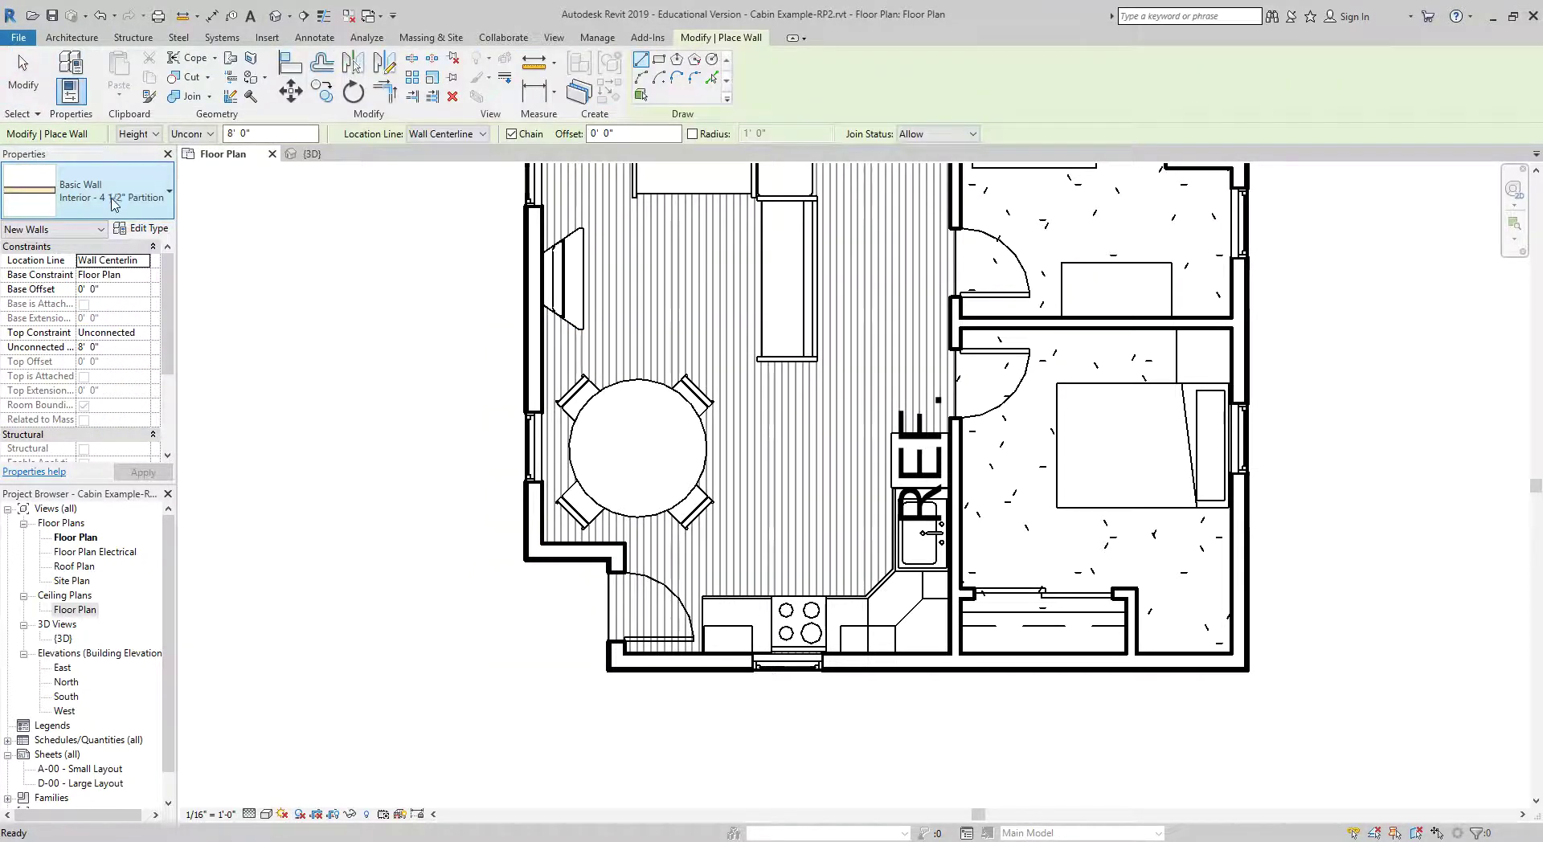
{"action": "left_click", "coordinate": [171, 193]}
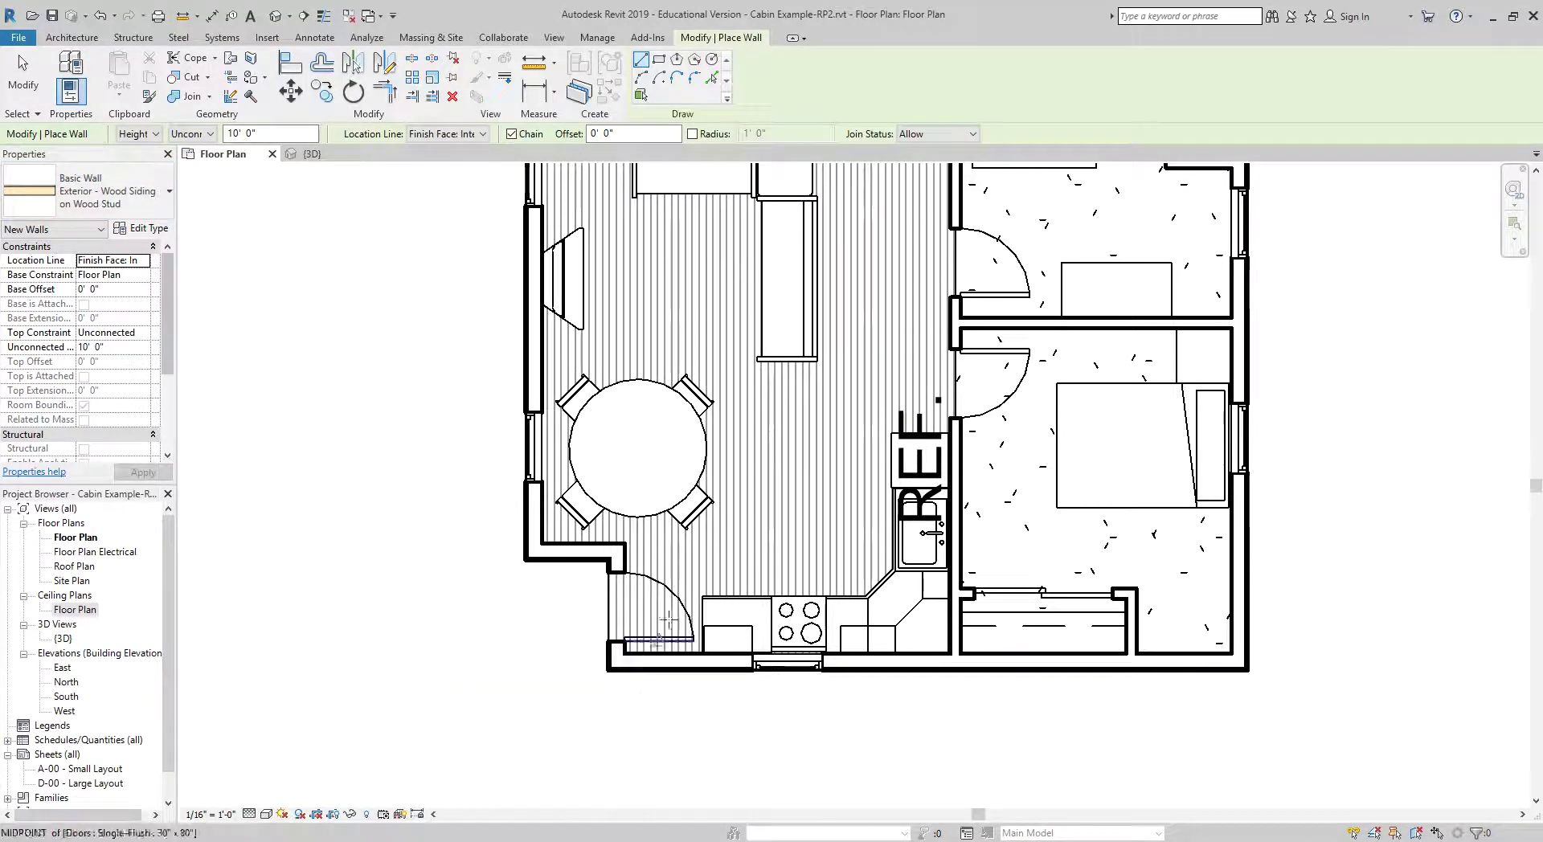
{"action": "scroll", "coordinate": [683, 562], "scroll_direction": "up", "scroll_amount": 2}
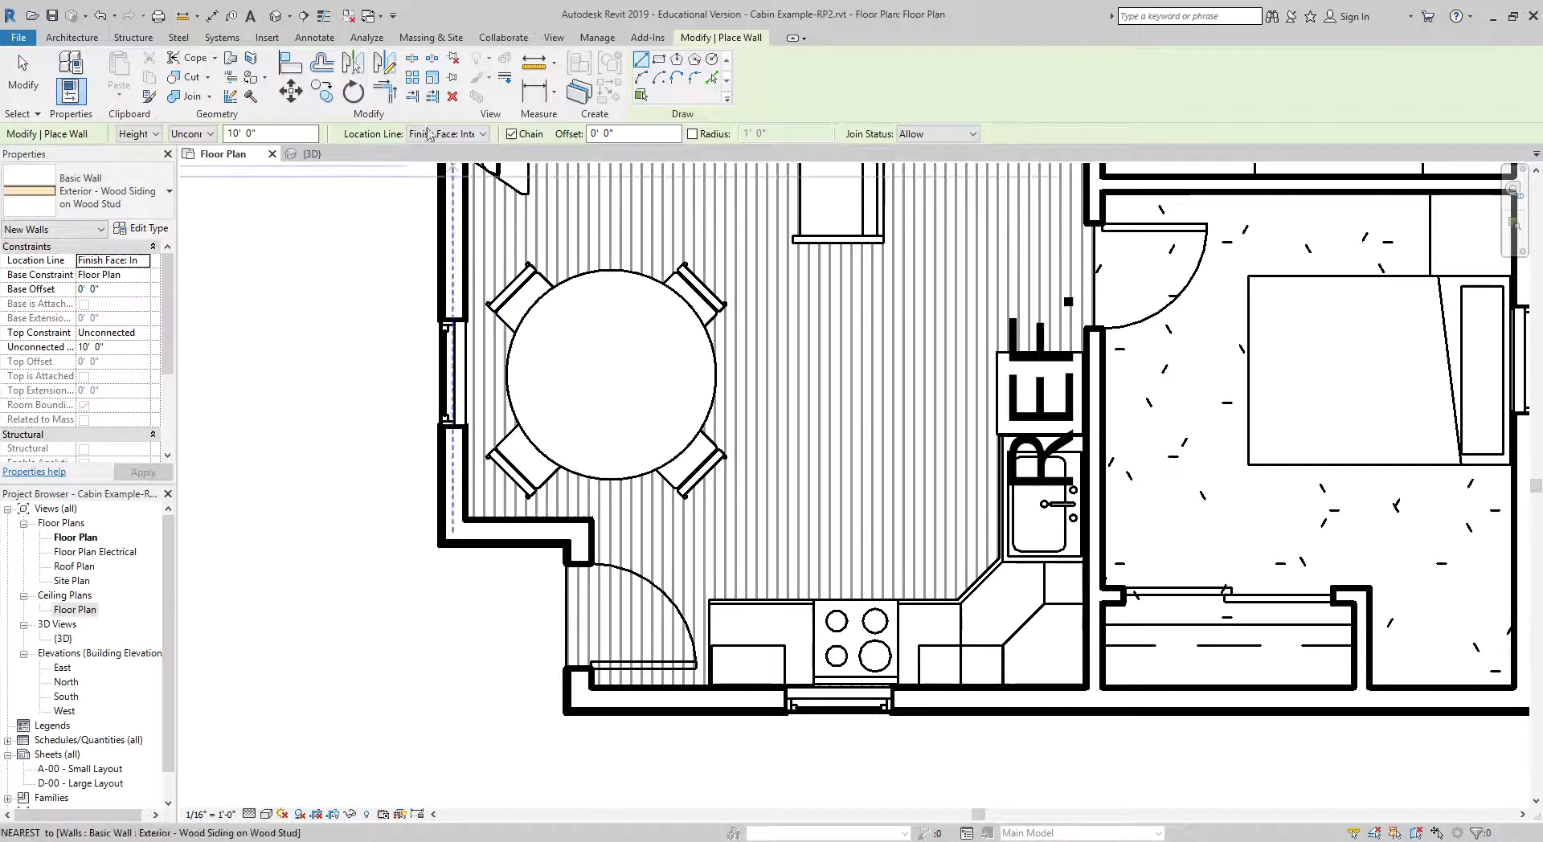
{"action": "left_click", "coordinate": [591, 520]}
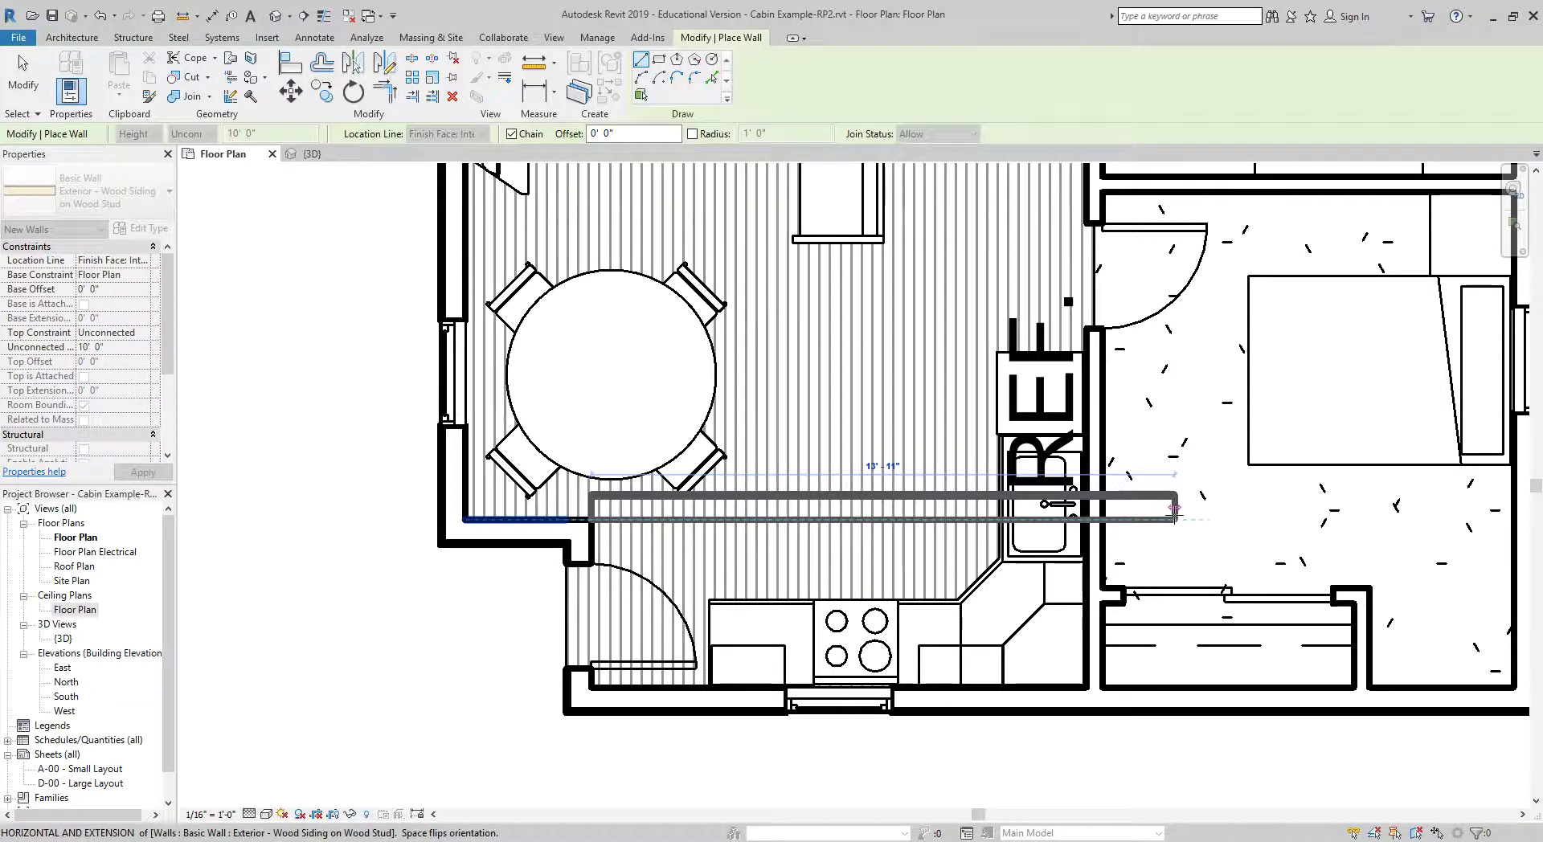
{"action": "left_click", "coordinate": [1173, 507]}
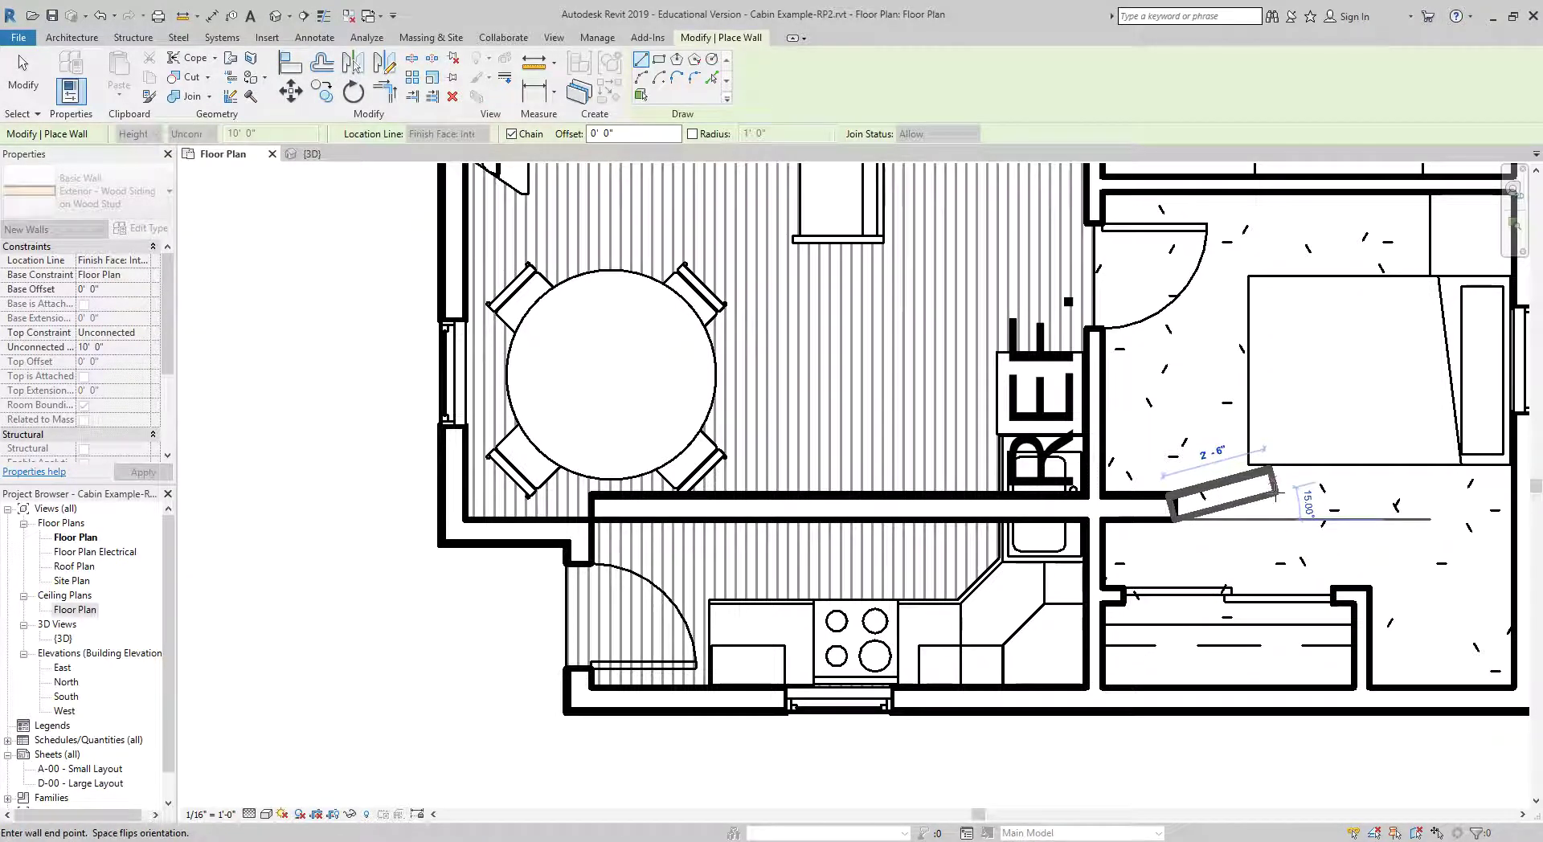
{"action": "key", "text": "Escape"}
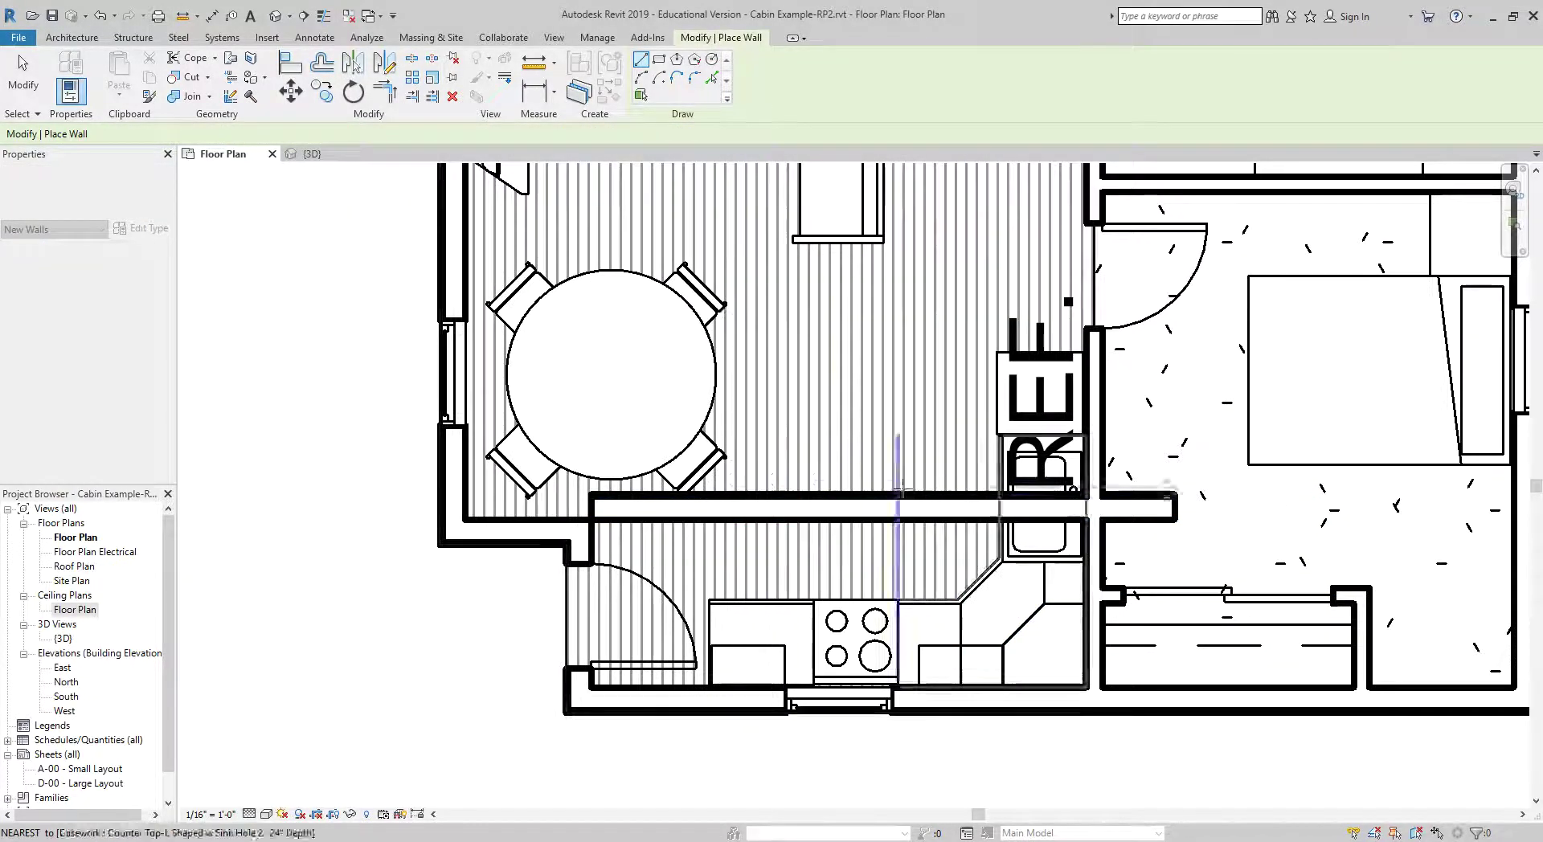
{"action": "left_click", "coordinate": [23, 76]}
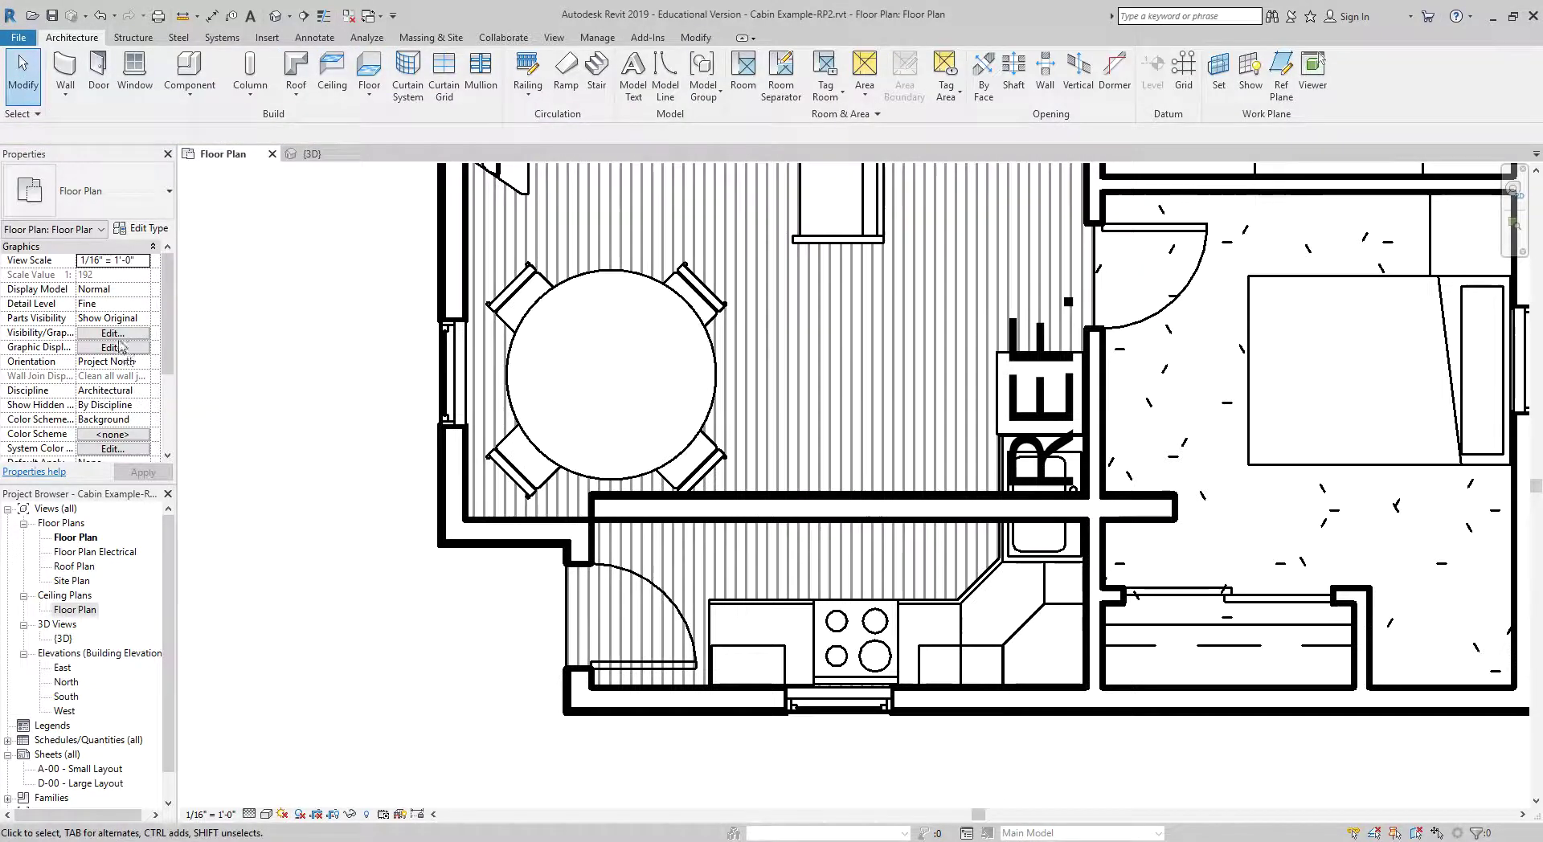
Flip the new wall across its location line to line it up with the short recess wall
{"action": "scroll", "coordinate": [807, 492], "scroll_direction": "up", "scroll_amount": 3}
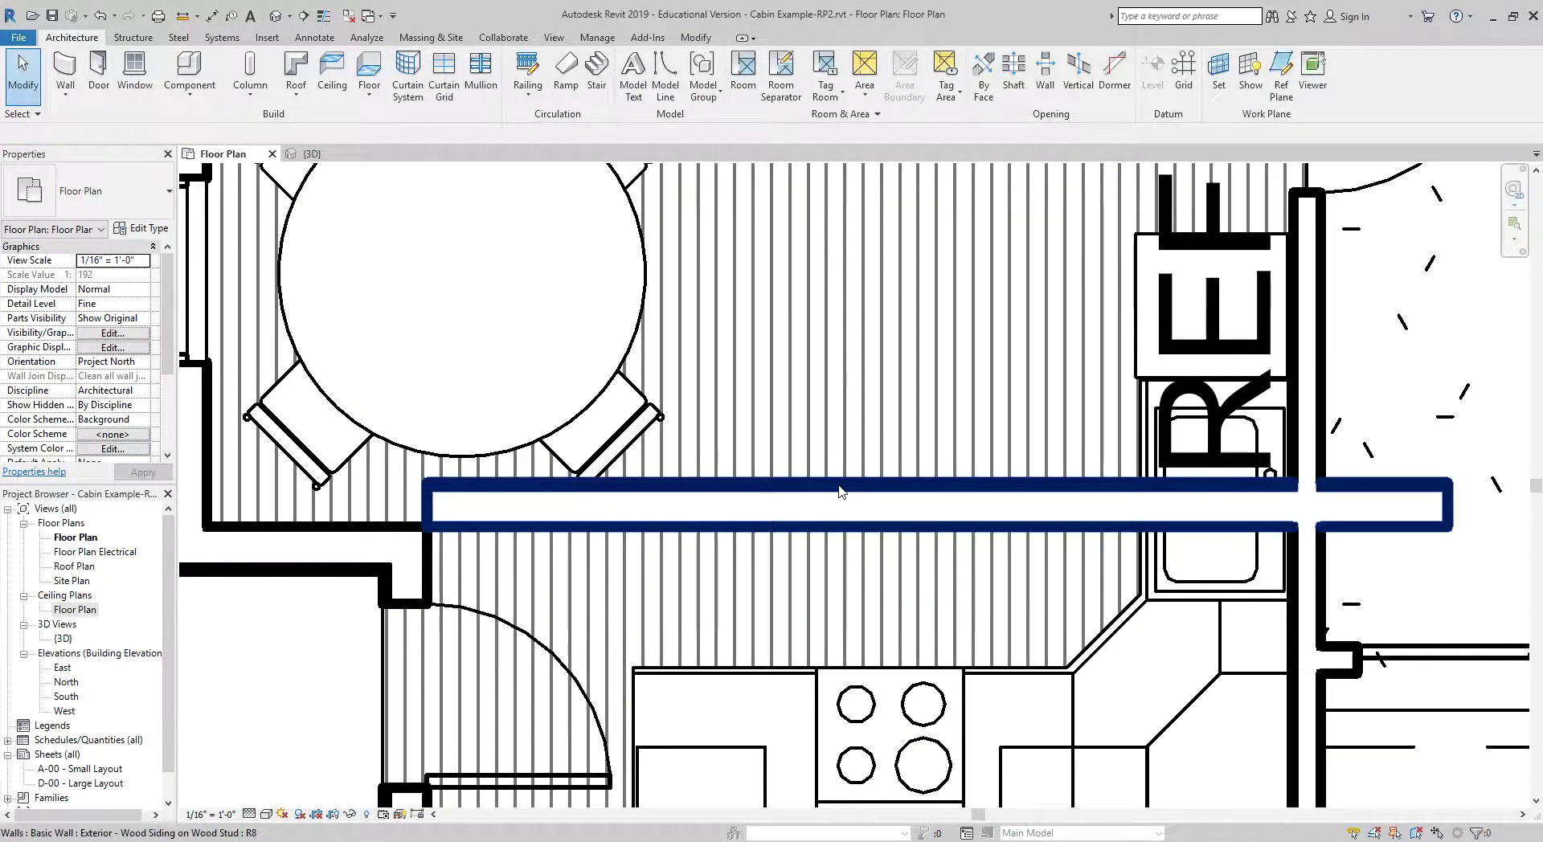
{"action": "left_click", "coordinate": [840, 484]}
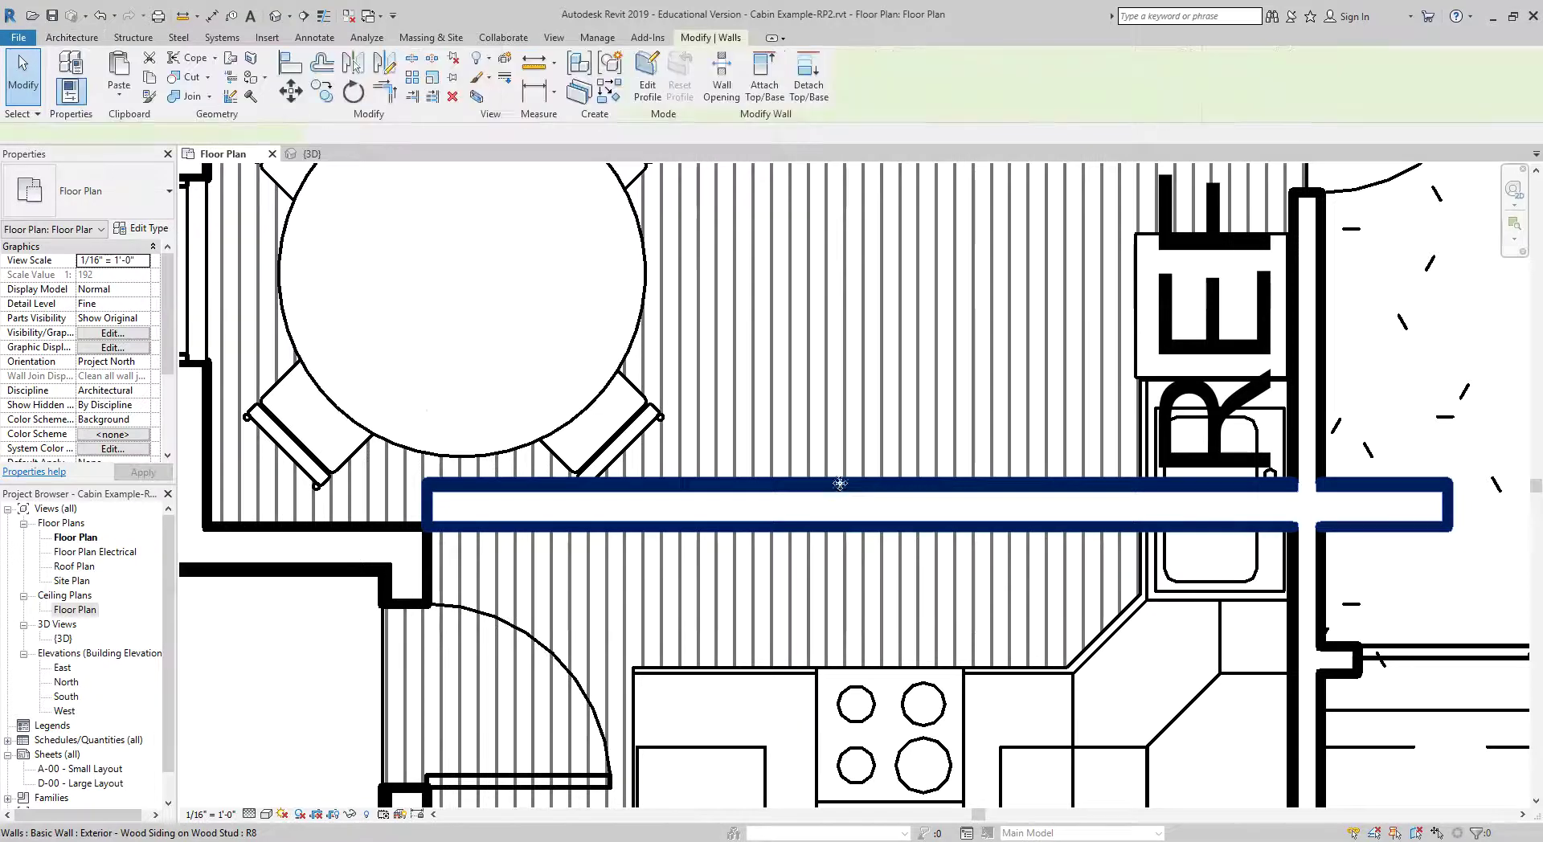
{"action": "left_click", "coordinate": [935, 469]}
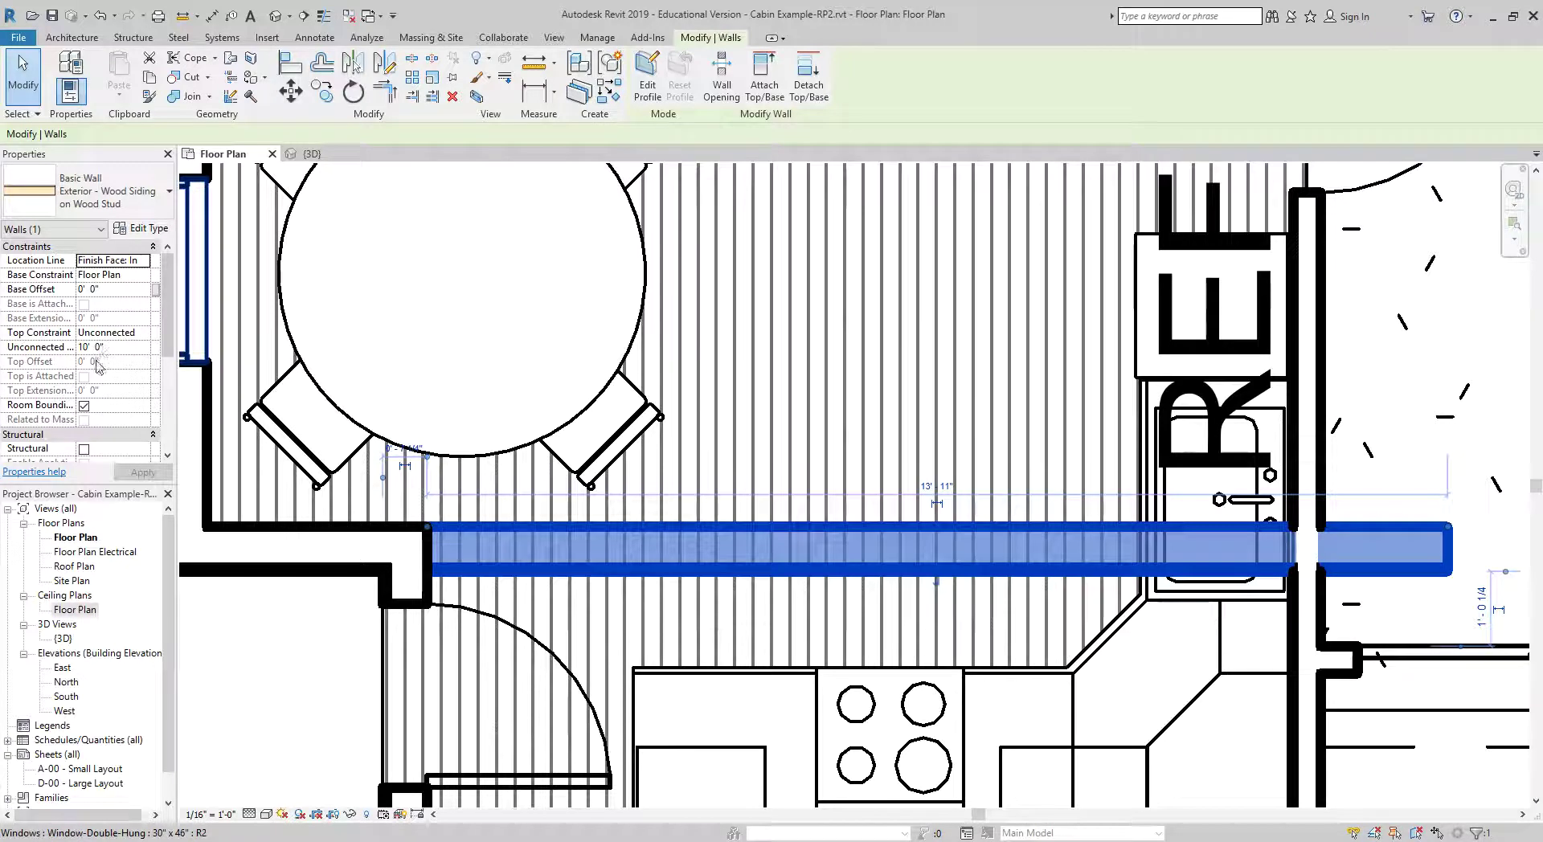
Set the new wall's base offset to 9' so it starts above the rooms
{"action": "left_click", "coordinate": [121, 290]}
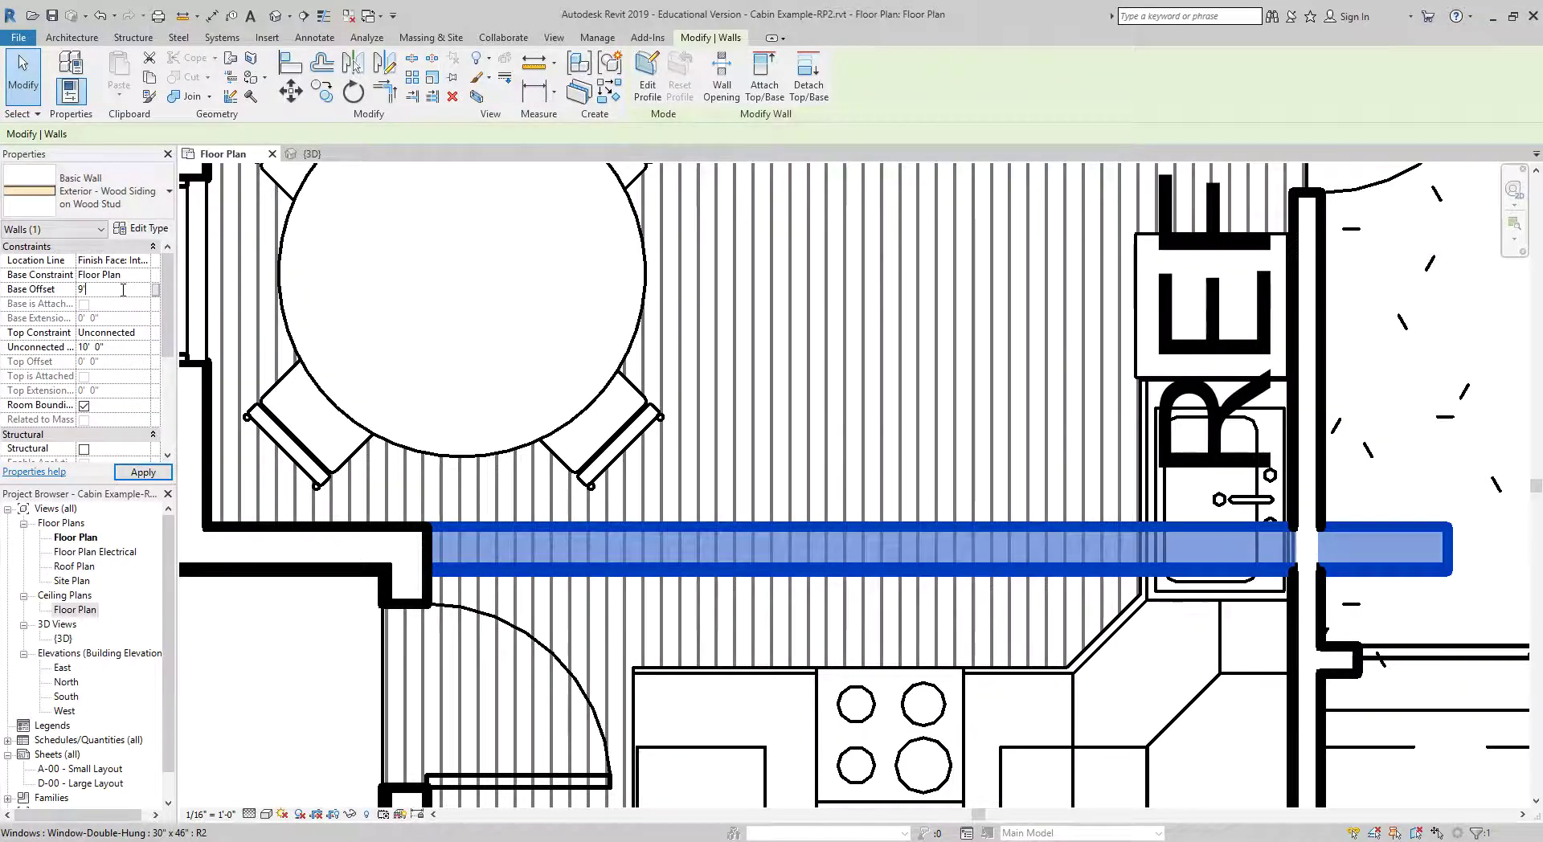
{"action": "key", "text": "Return"}
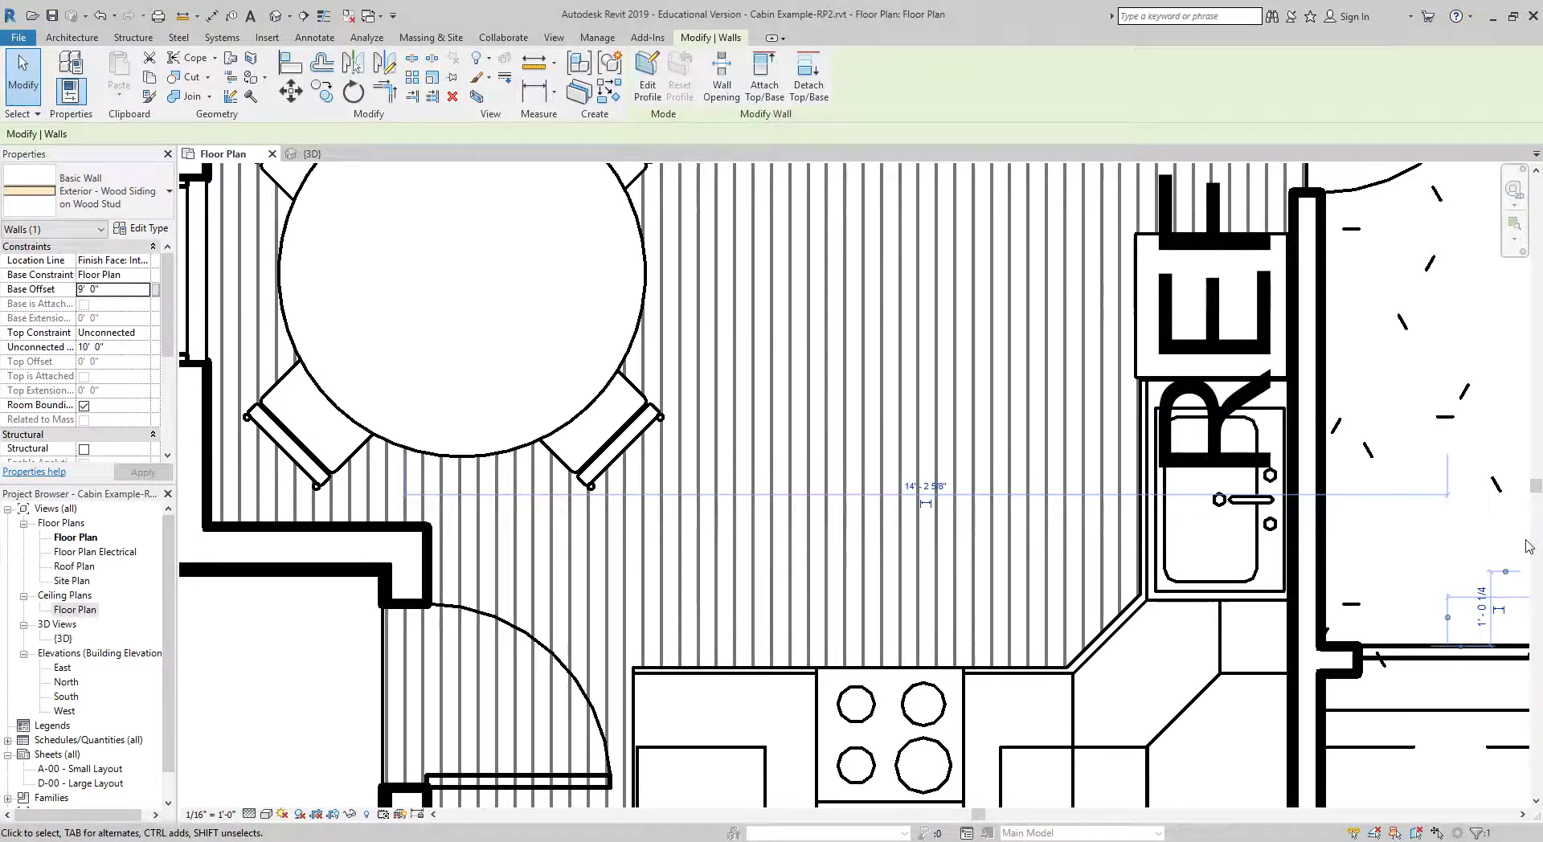
{"action": "left_click", "coordinate": [286, 651]}
In the 3D view, attach the top of the raised infill wall to the gable roof
{"action": "scroll", "coordinate": [426, 572], "scroll_direction": "down", "scroll_amount": 2}
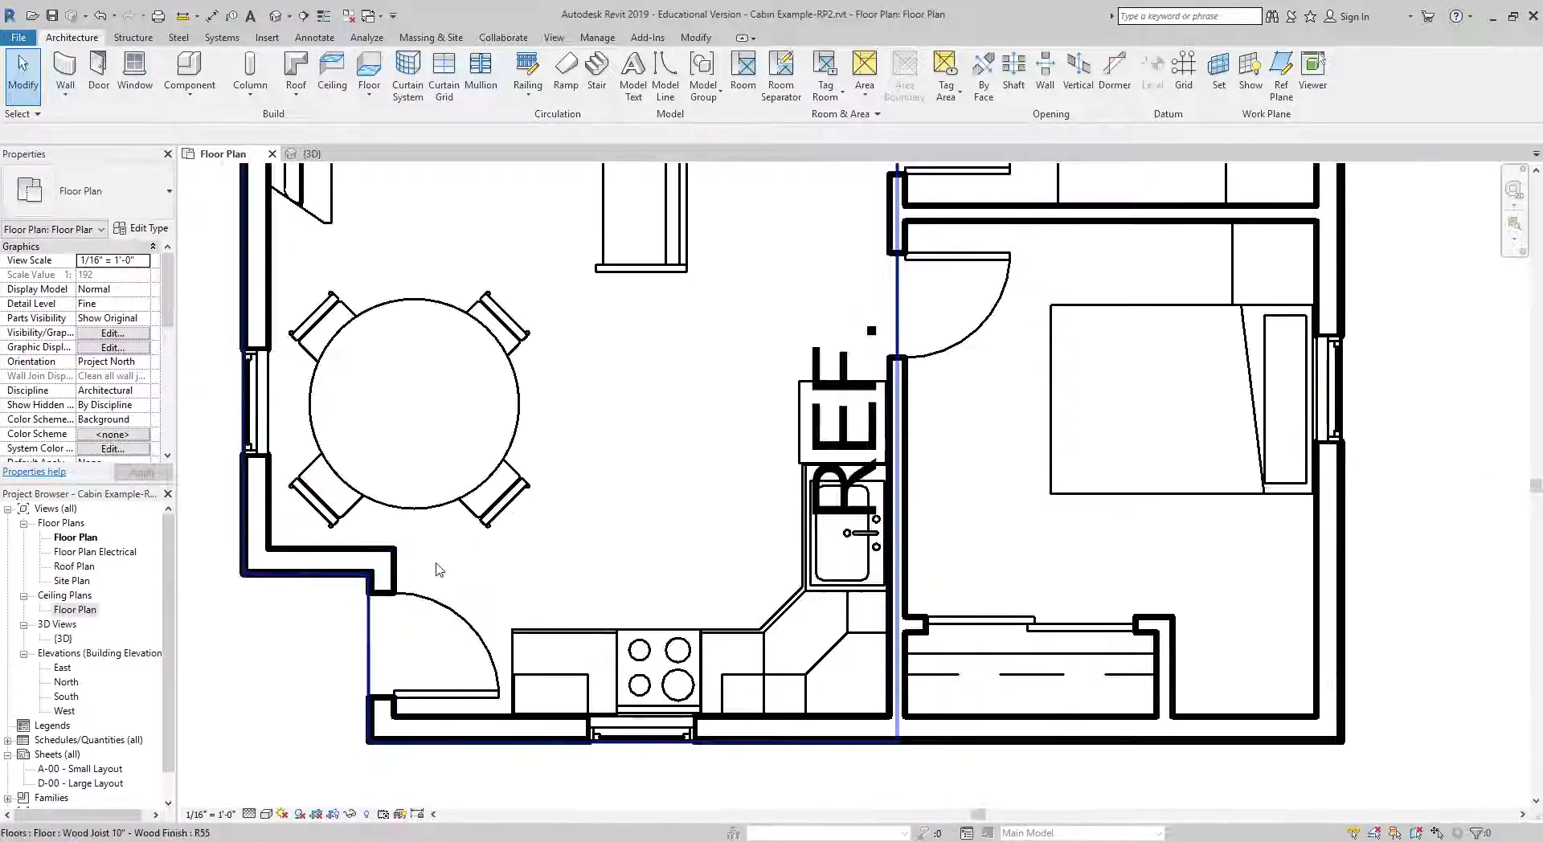
{"action": "scroll", "coordinate": [439, 569], "scroll_direction": "down", "scroll_amount": 3}
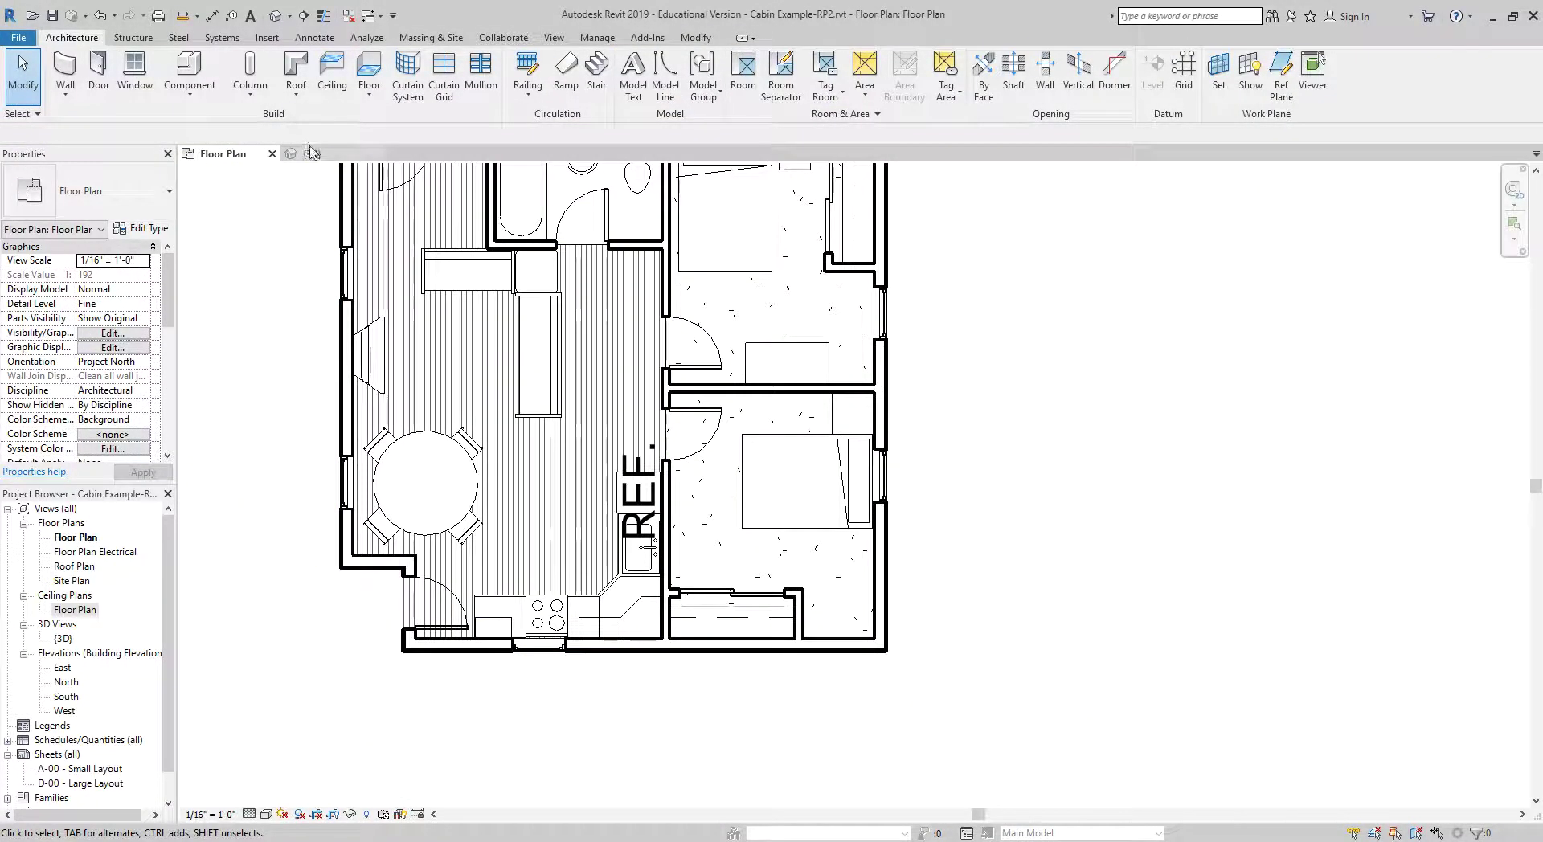
{"action": "left_click", "coordinate": [311, 152]}
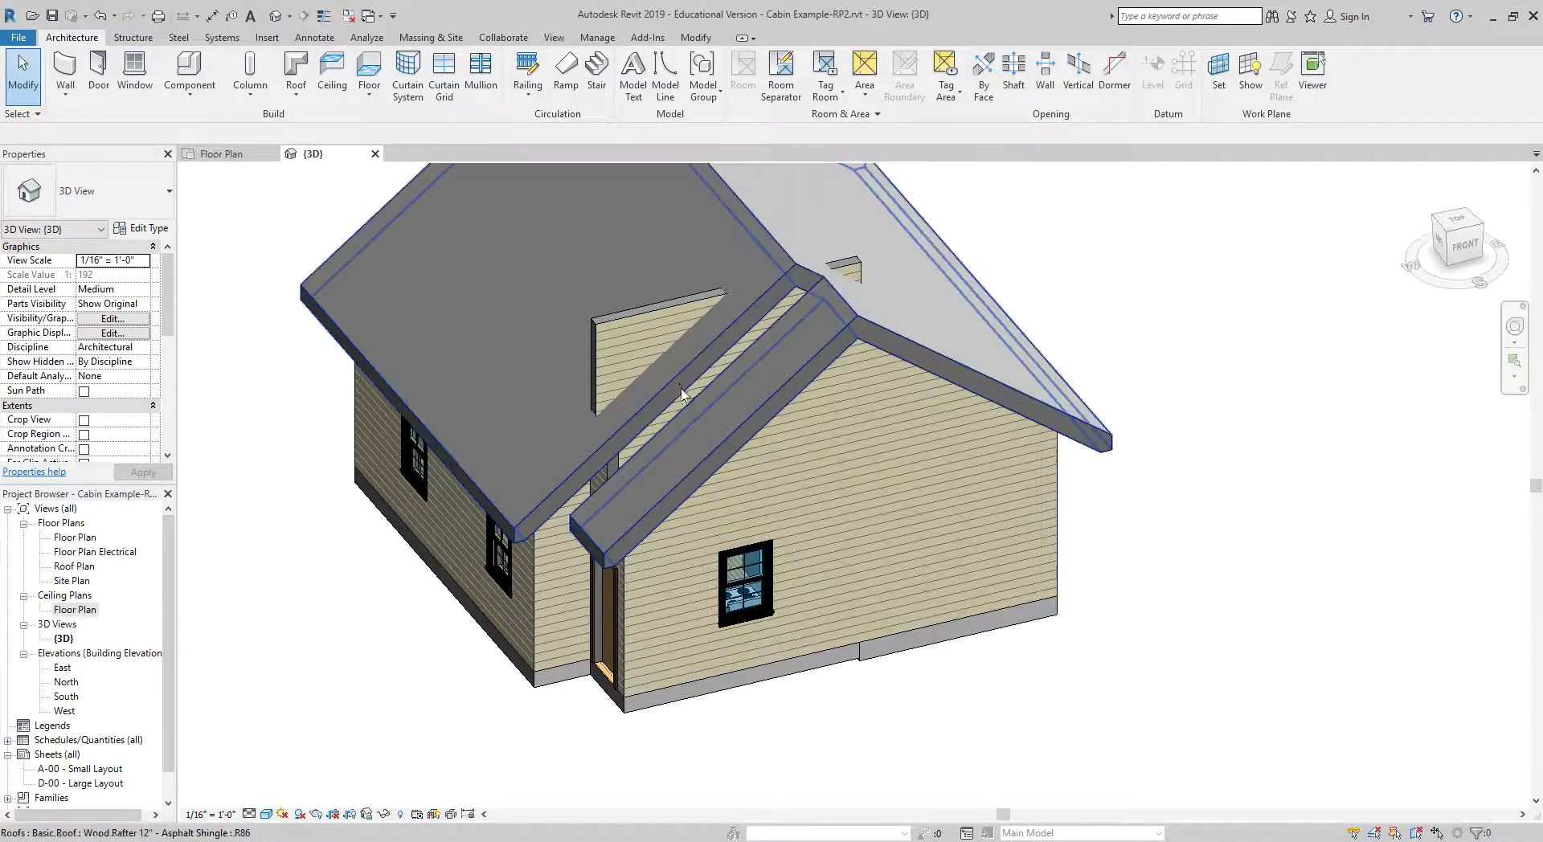
{"action": "left_click", "coordinate": [655, 367]}
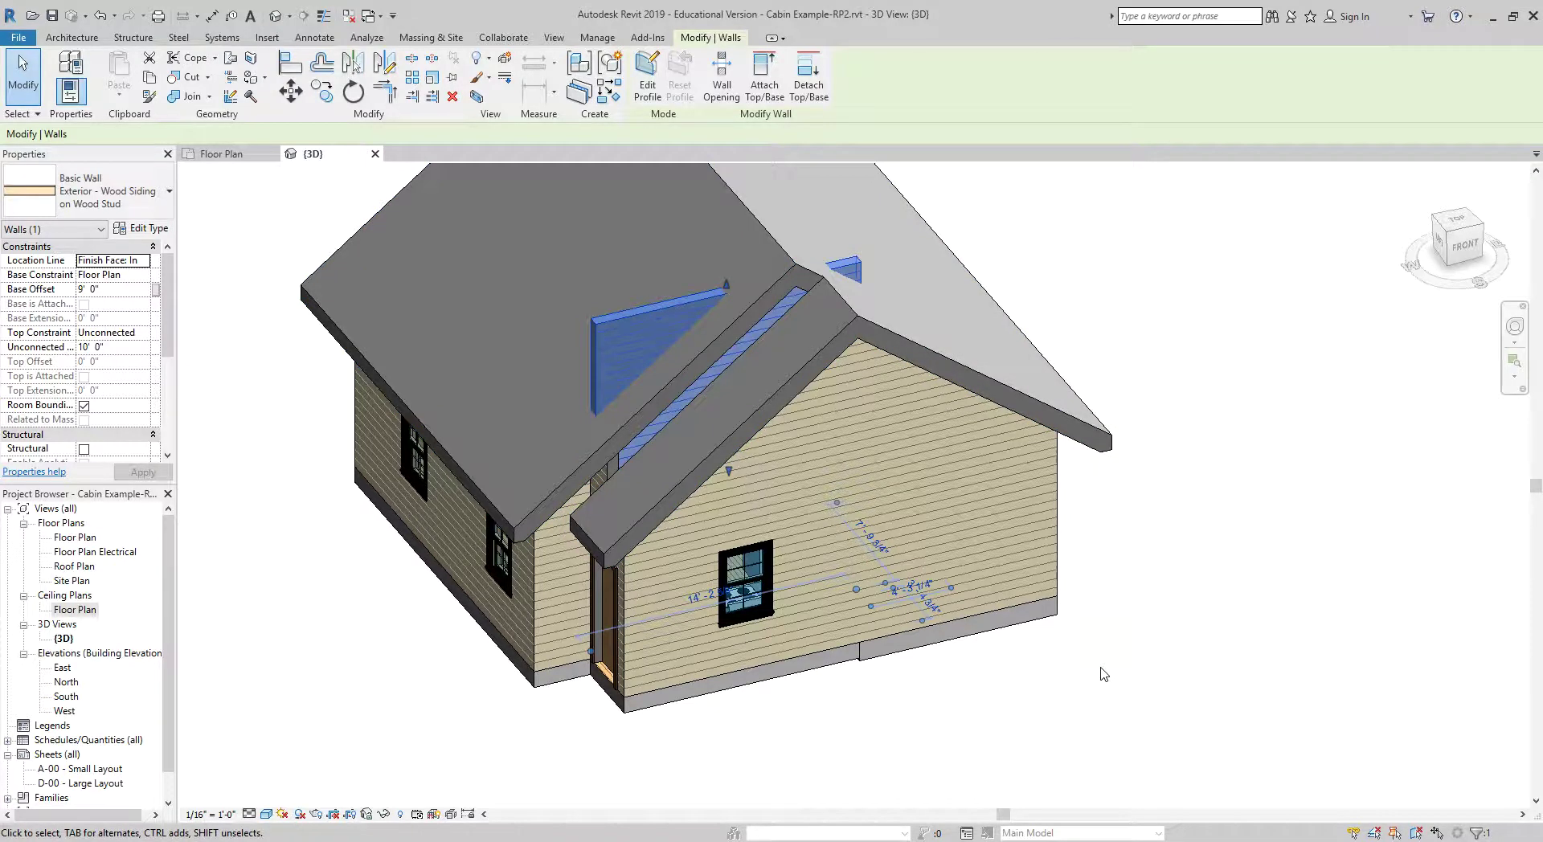
{"action": "left_click", "coordinate": [764, 67]}
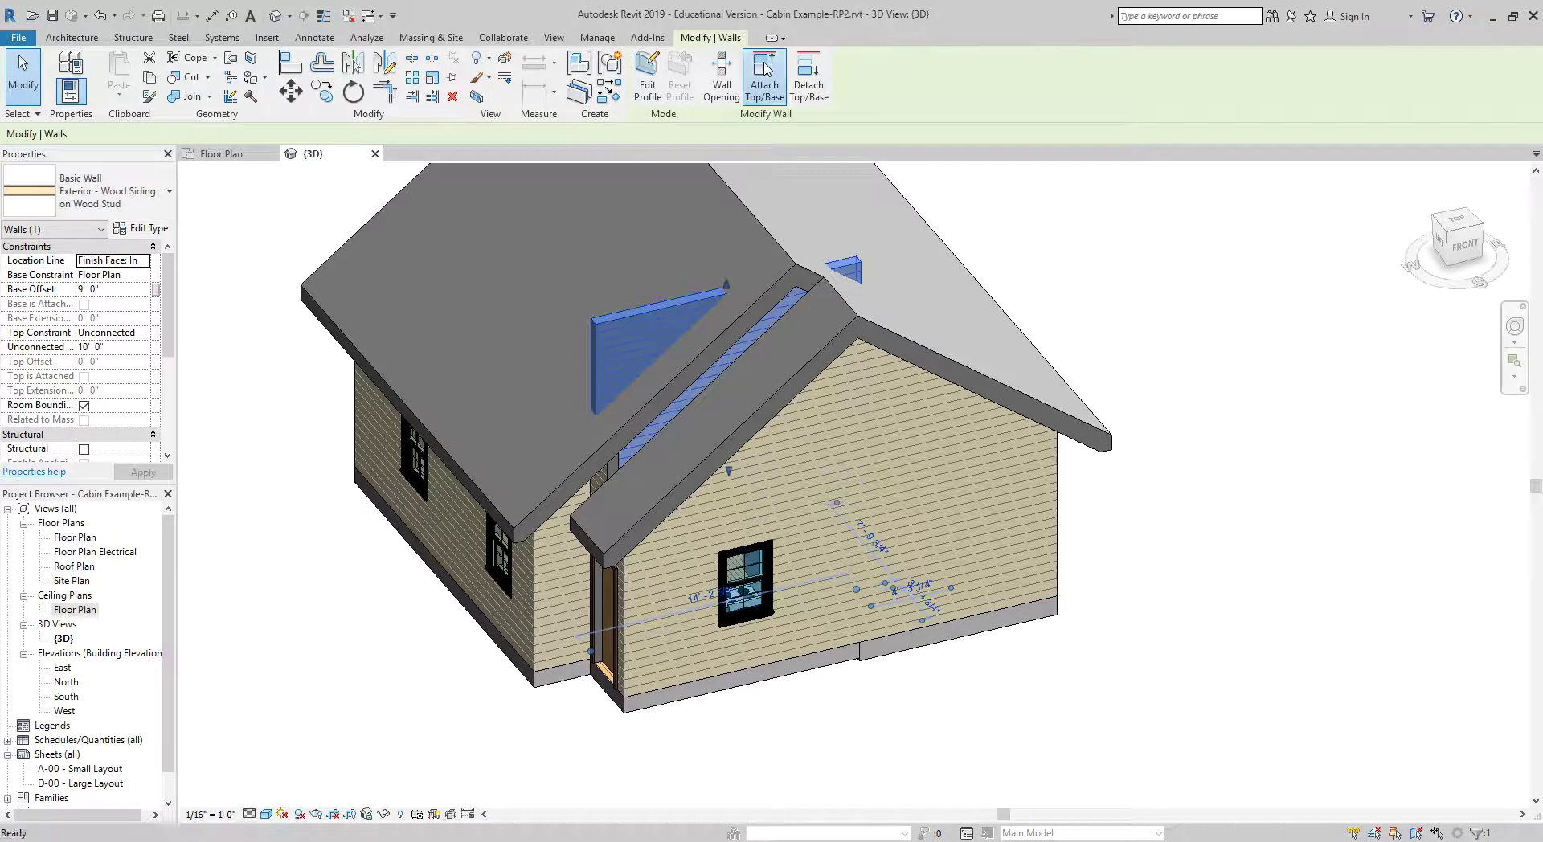
{"action": "left_click", "coordinate": [533, 513]}
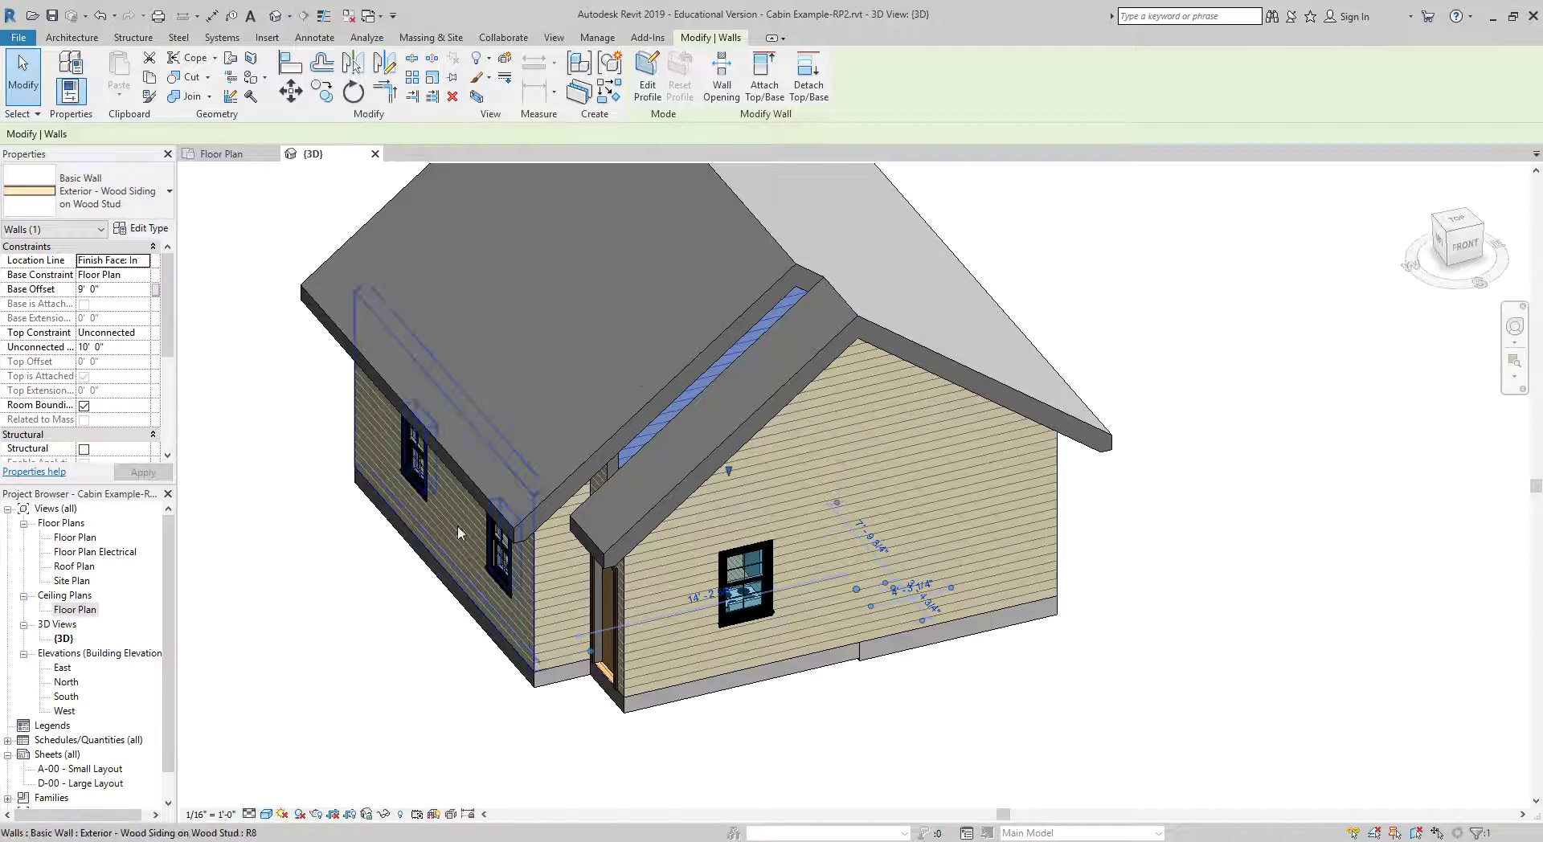
{"action": "left_click", "coordinate": [24, 83]}
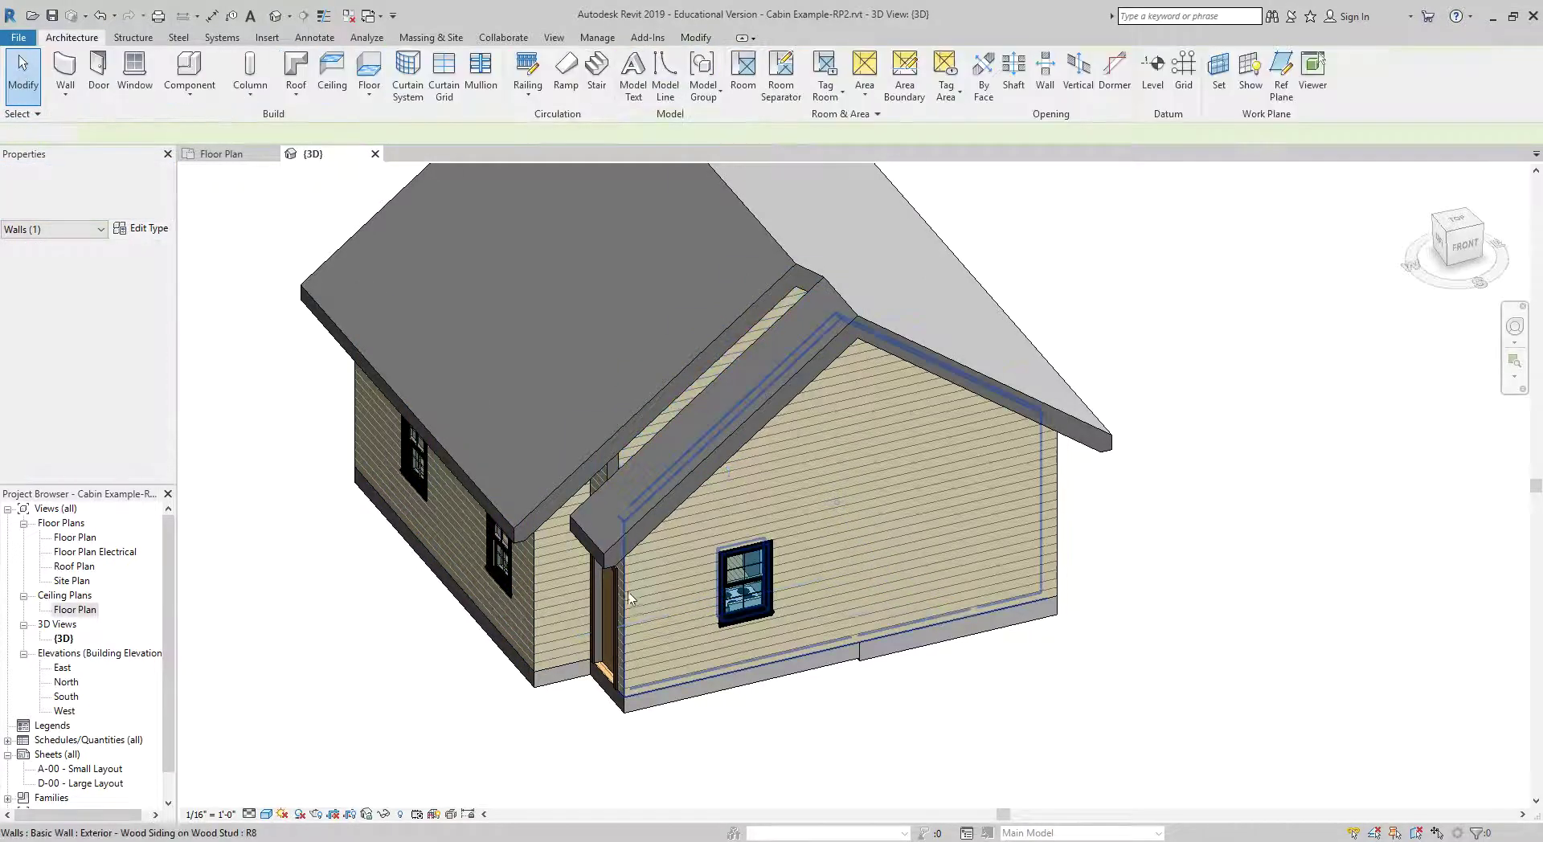
Join the lower roof section's inner edge above the entry to the exterior face of the infill wall with Join/Unjoin Roof
{"action": "scroll", "coordinate": [640, 462], "scroll_direction": "up", "scroll_amount": 3}
{"action": "scroll", "coordinate": [640, 468], "scroll_direction": "up", "scroll_amount": 2}
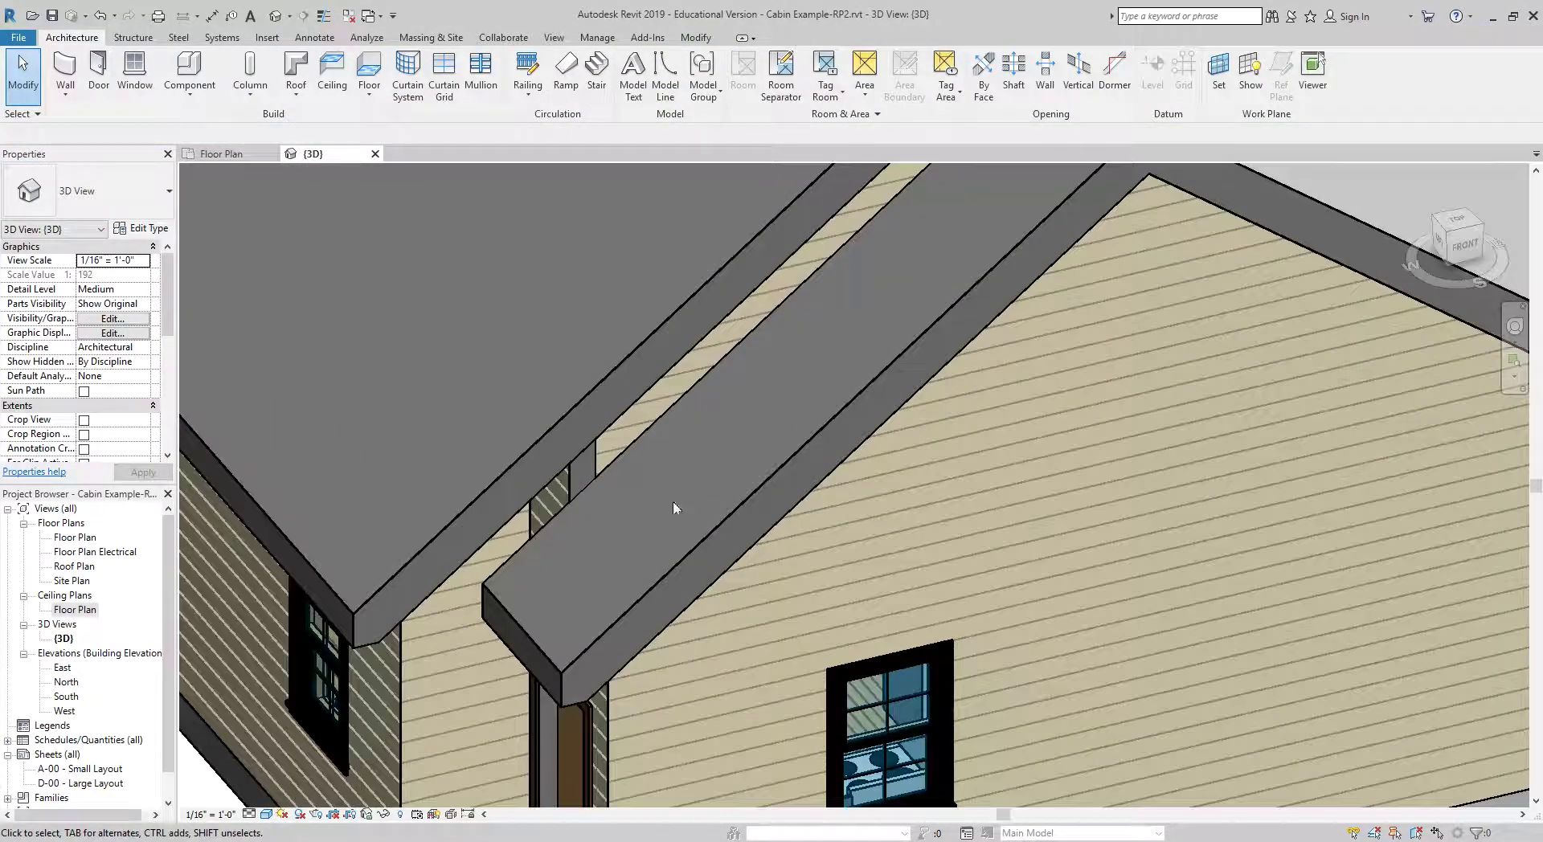
{"action": "middle_click_drag", "start_coordinate": [675, 510], "coordinate": [945, 341]}
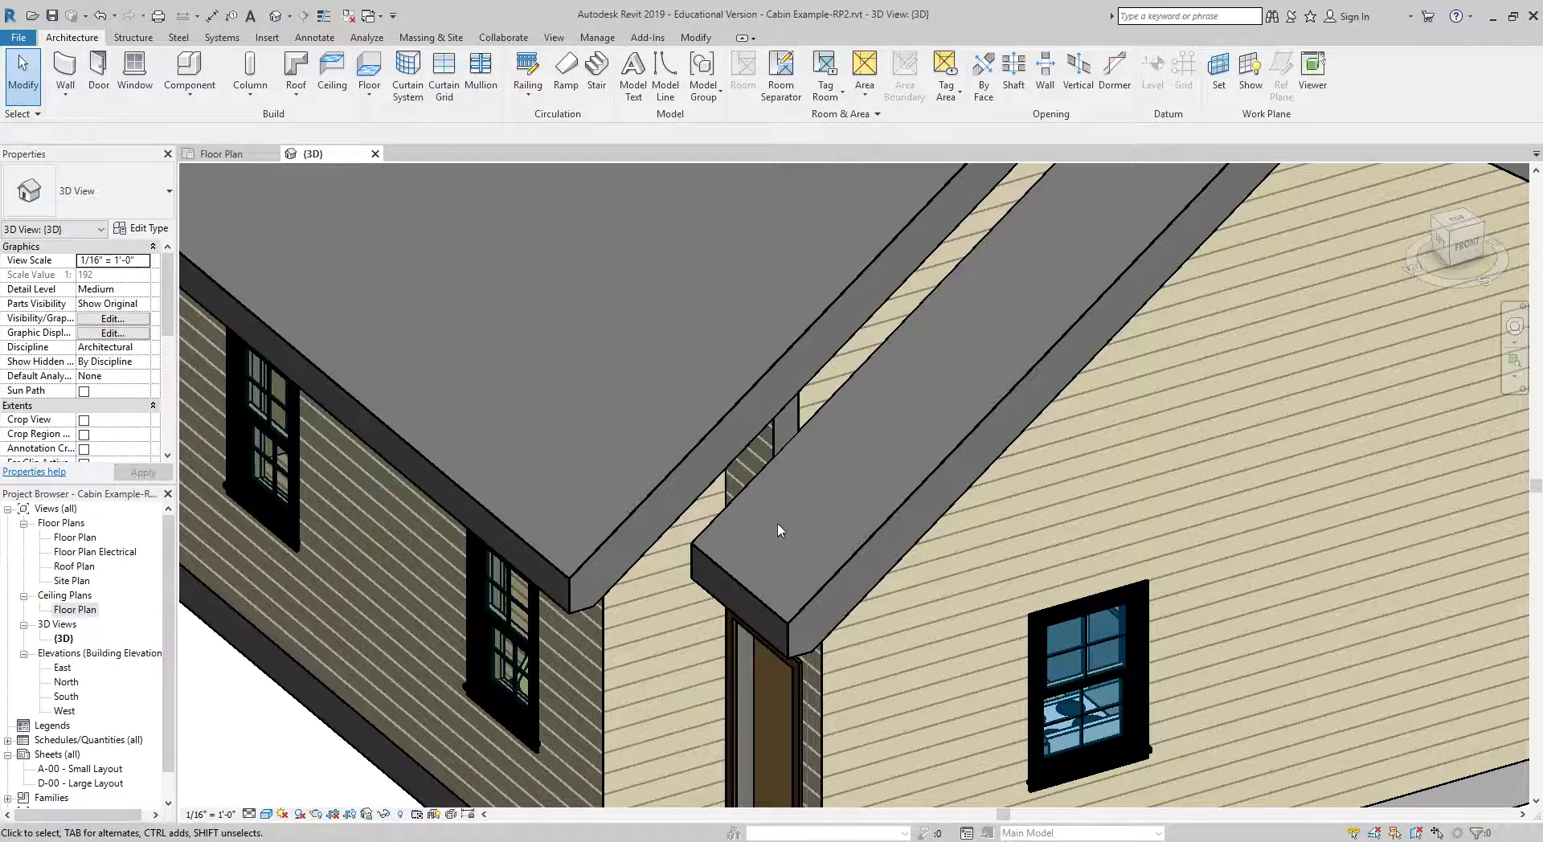
{"action": "scroll", "coordinate": [778, 526], "scroll_direction": "down", "scroll_amount": 5}
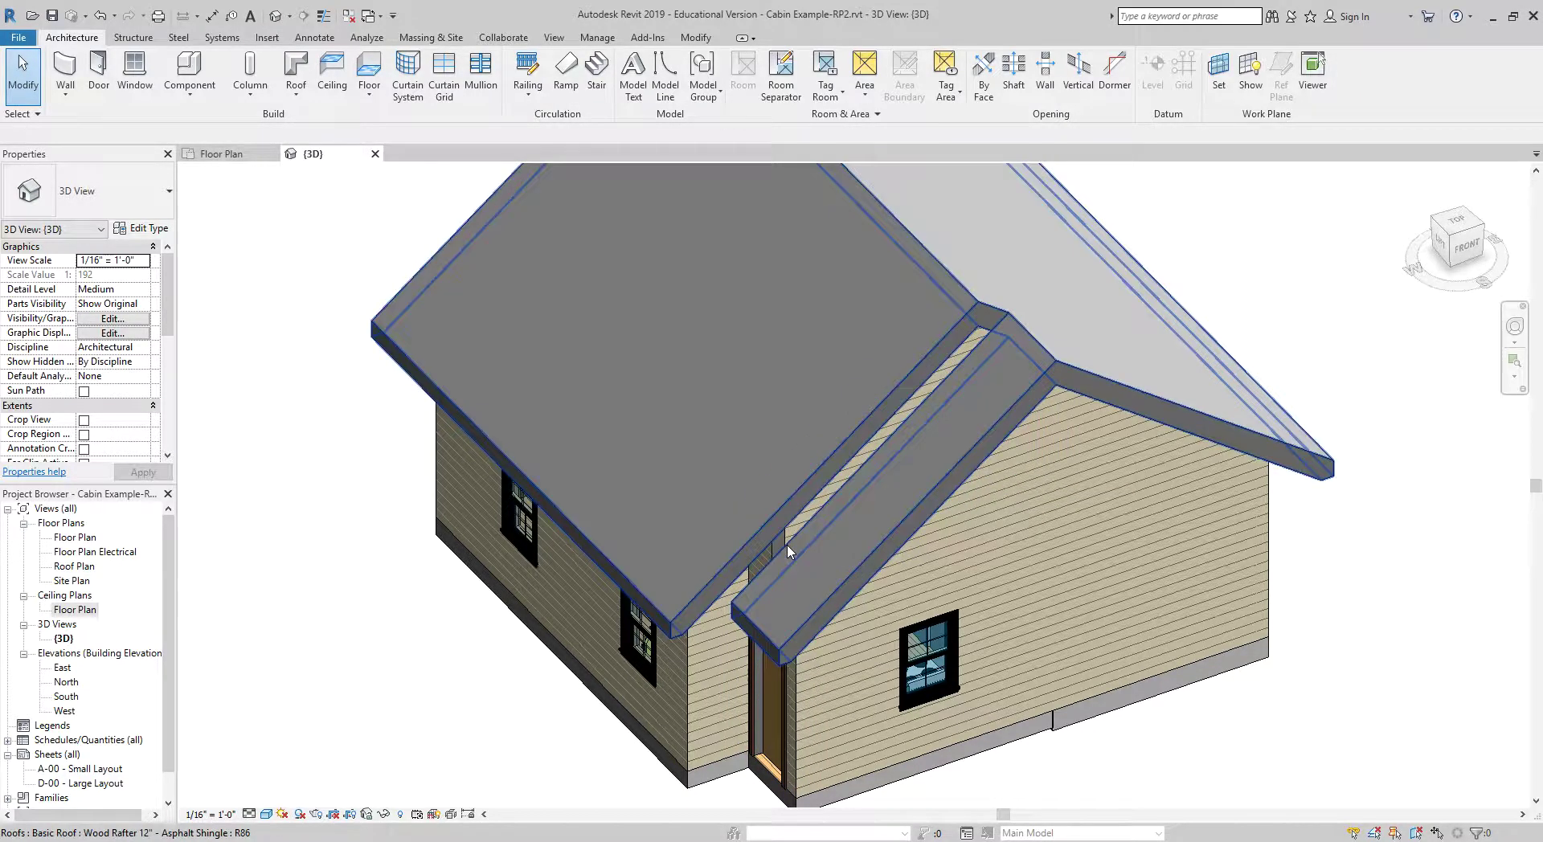
{"action": "scroll", "coordinate": [788, 553], "scroll_direction": "down", "scroll_amount": 3}
{"action": "scroll", "coordinate": [836, 576], "scroll_direction": "up", "scroll_amount": 5}
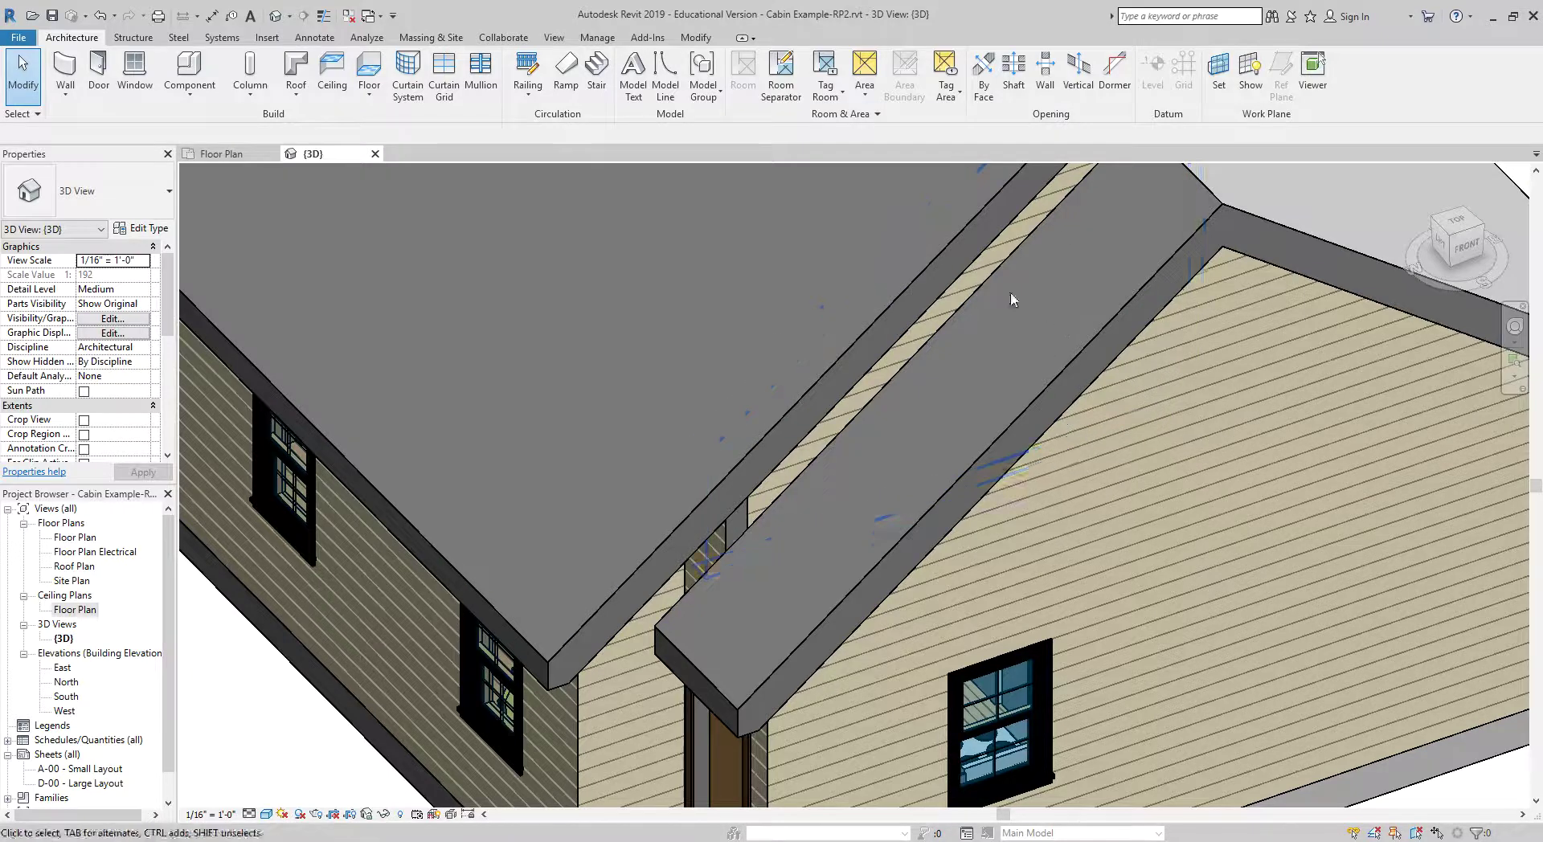
{"action": "left_click", "coordinate": [809, 392]}
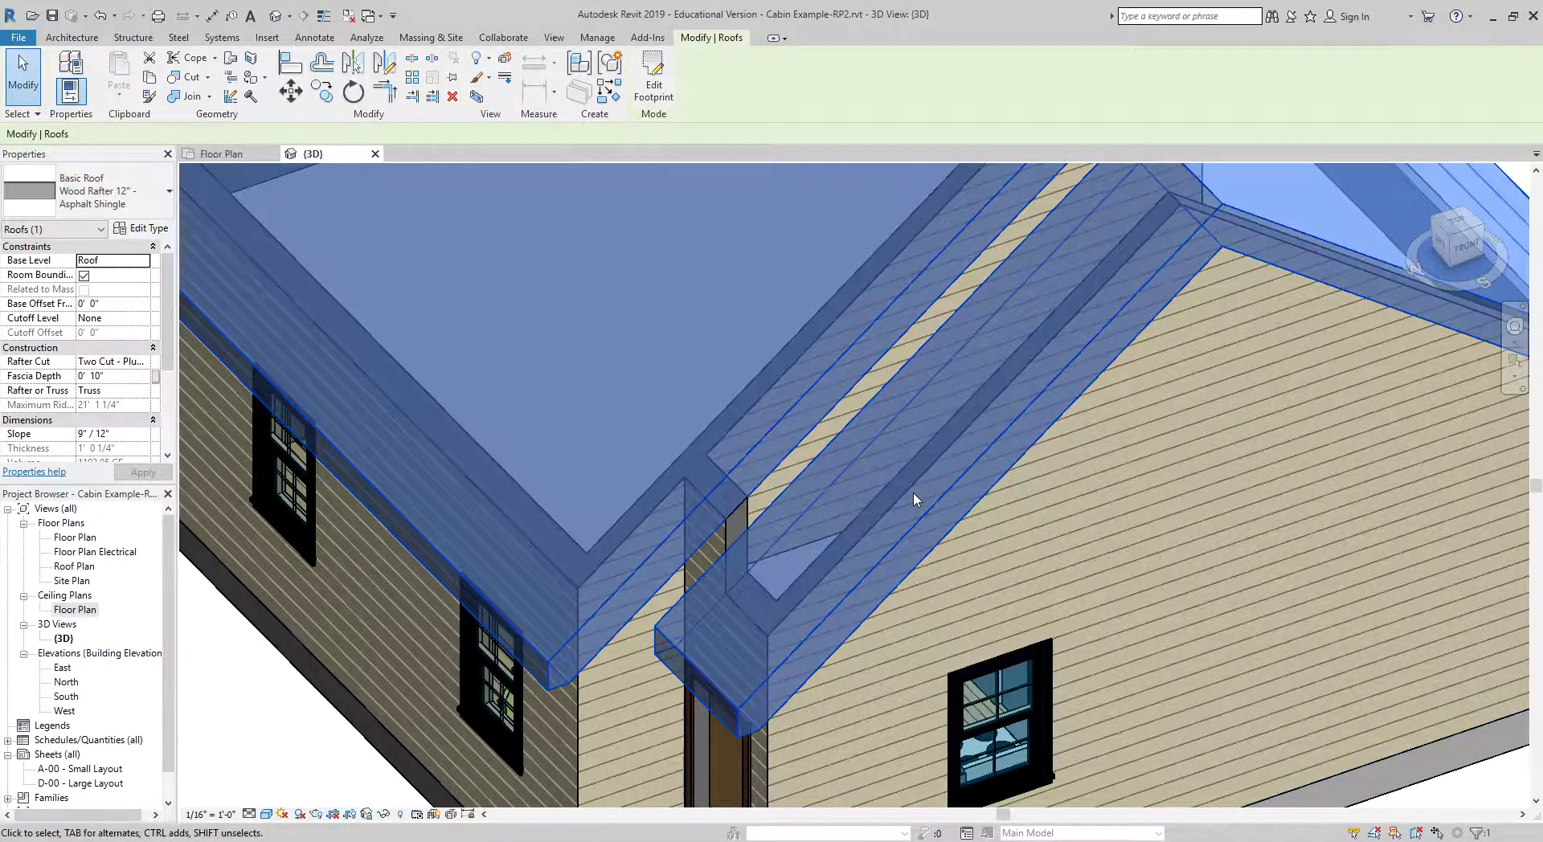
{"action": "left_click", "coordinate": [232, 60]}
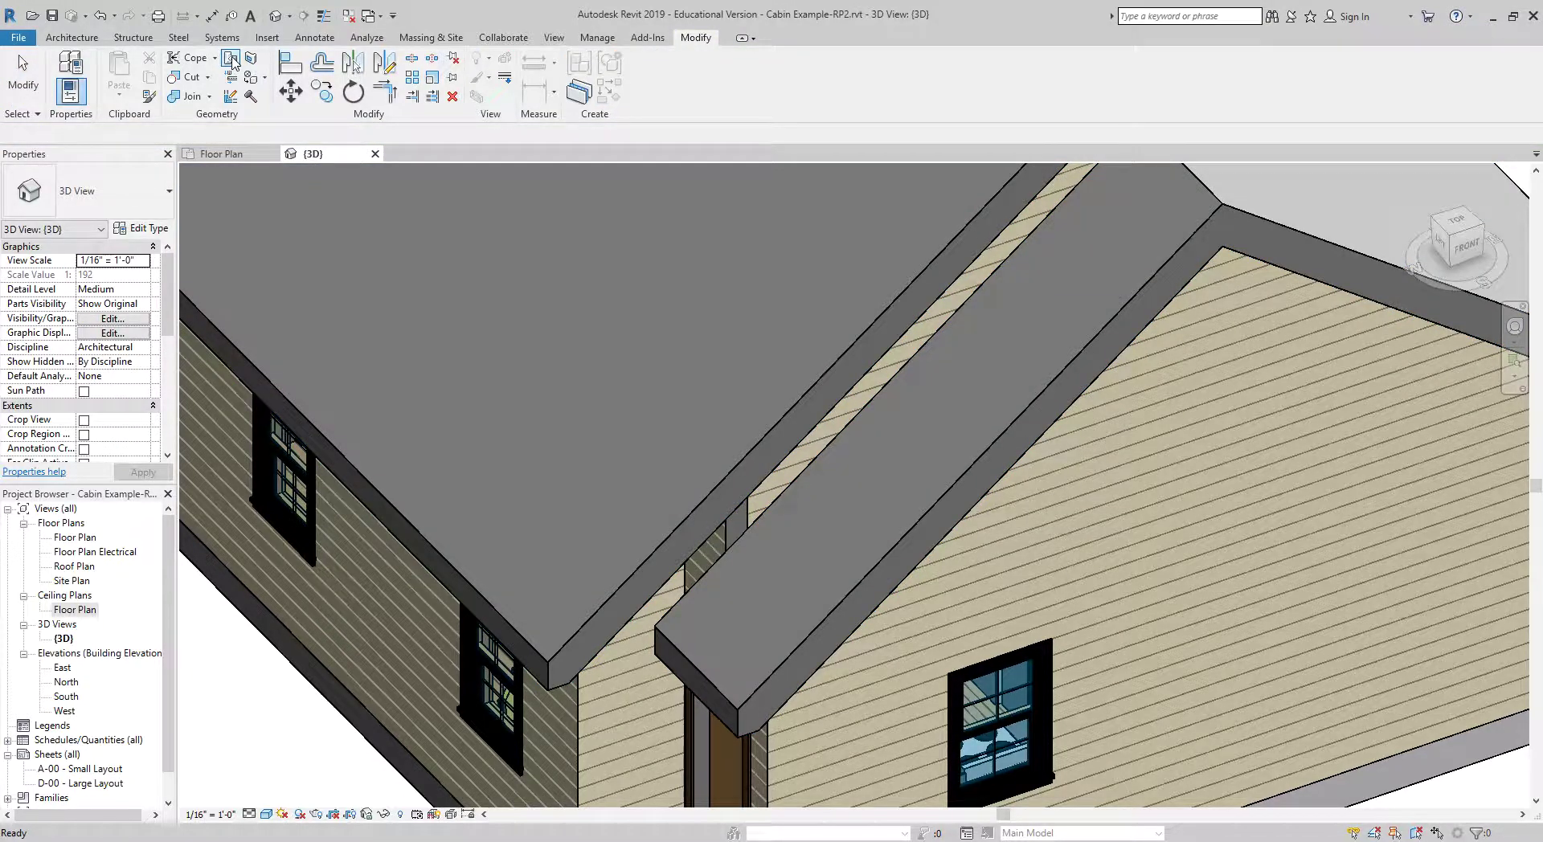
{"action": "scroll", "coordinate": [777, 512], "scroll_direction": "down", "scroll_amount": 1}
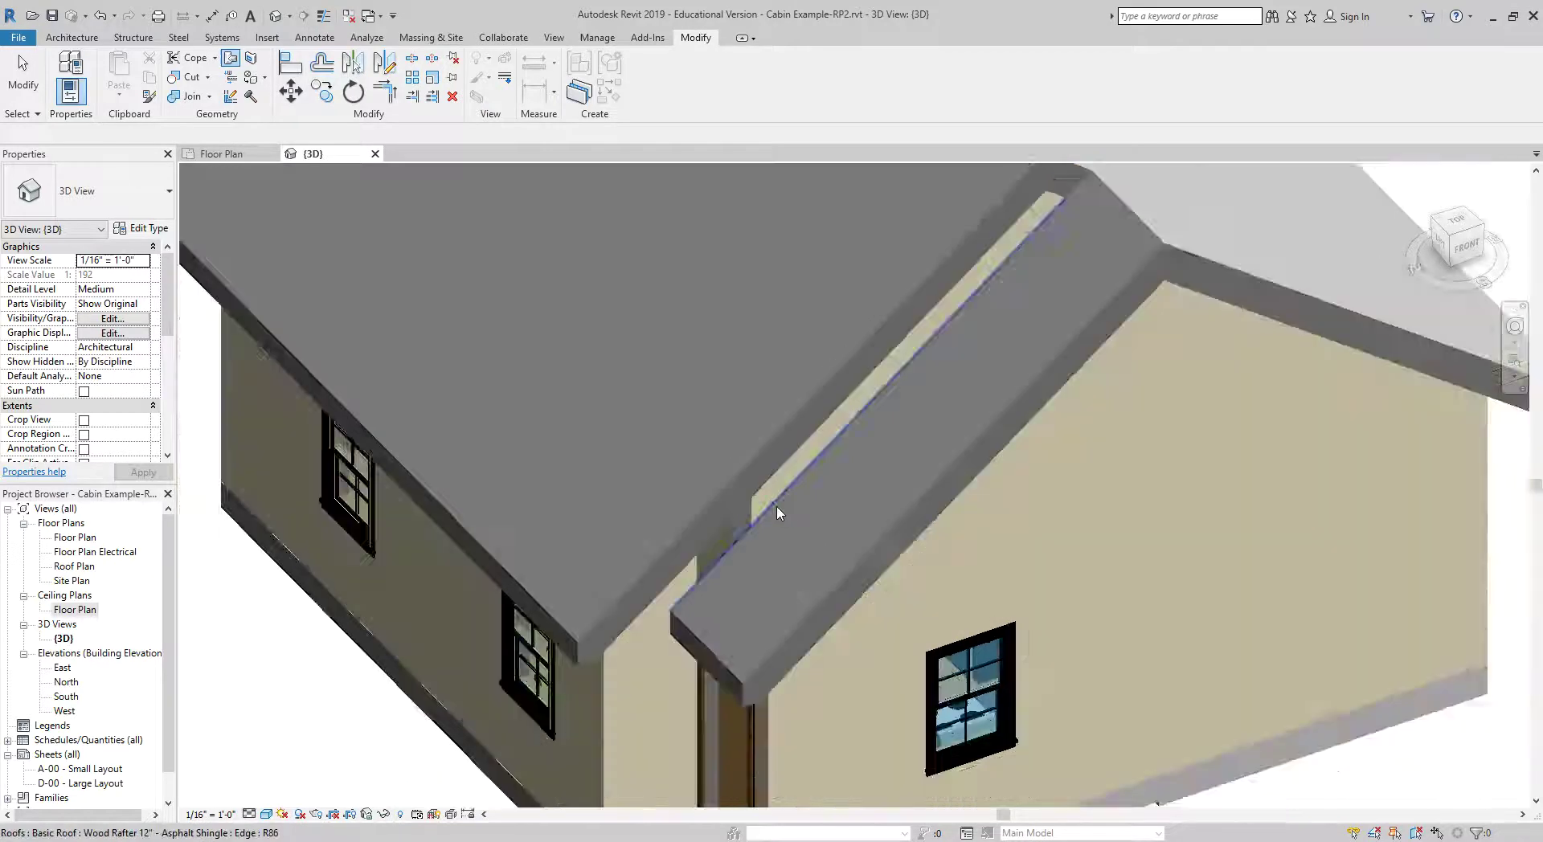
{"action": "scroll", "coordinate": [776, 512], "scroll_direction": "down", "scroll_amount": 2}
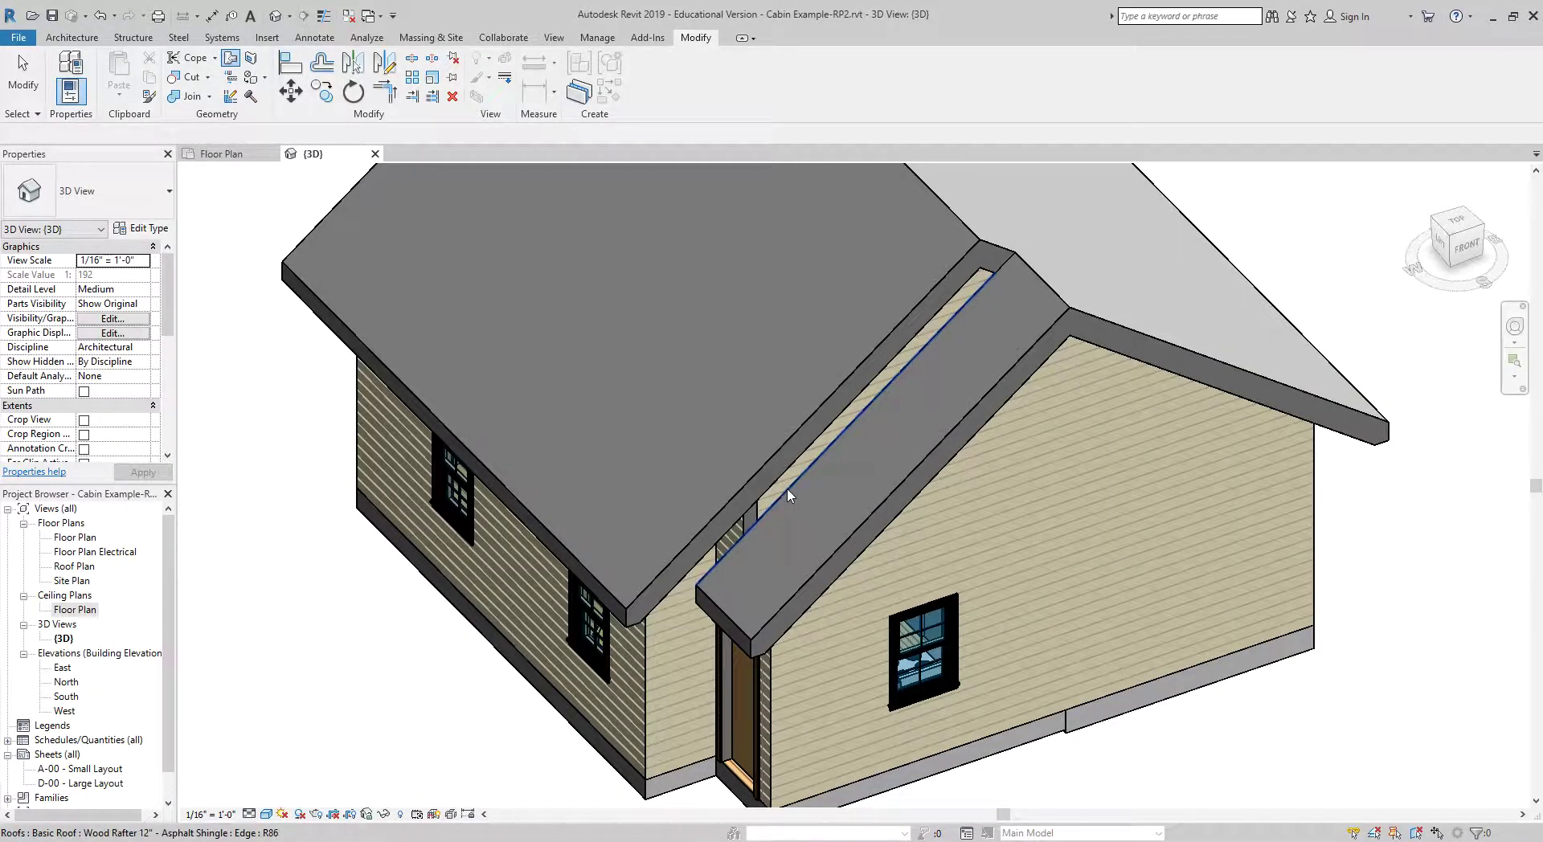
{"action": "left_click", "coordinate": [787, 496]}
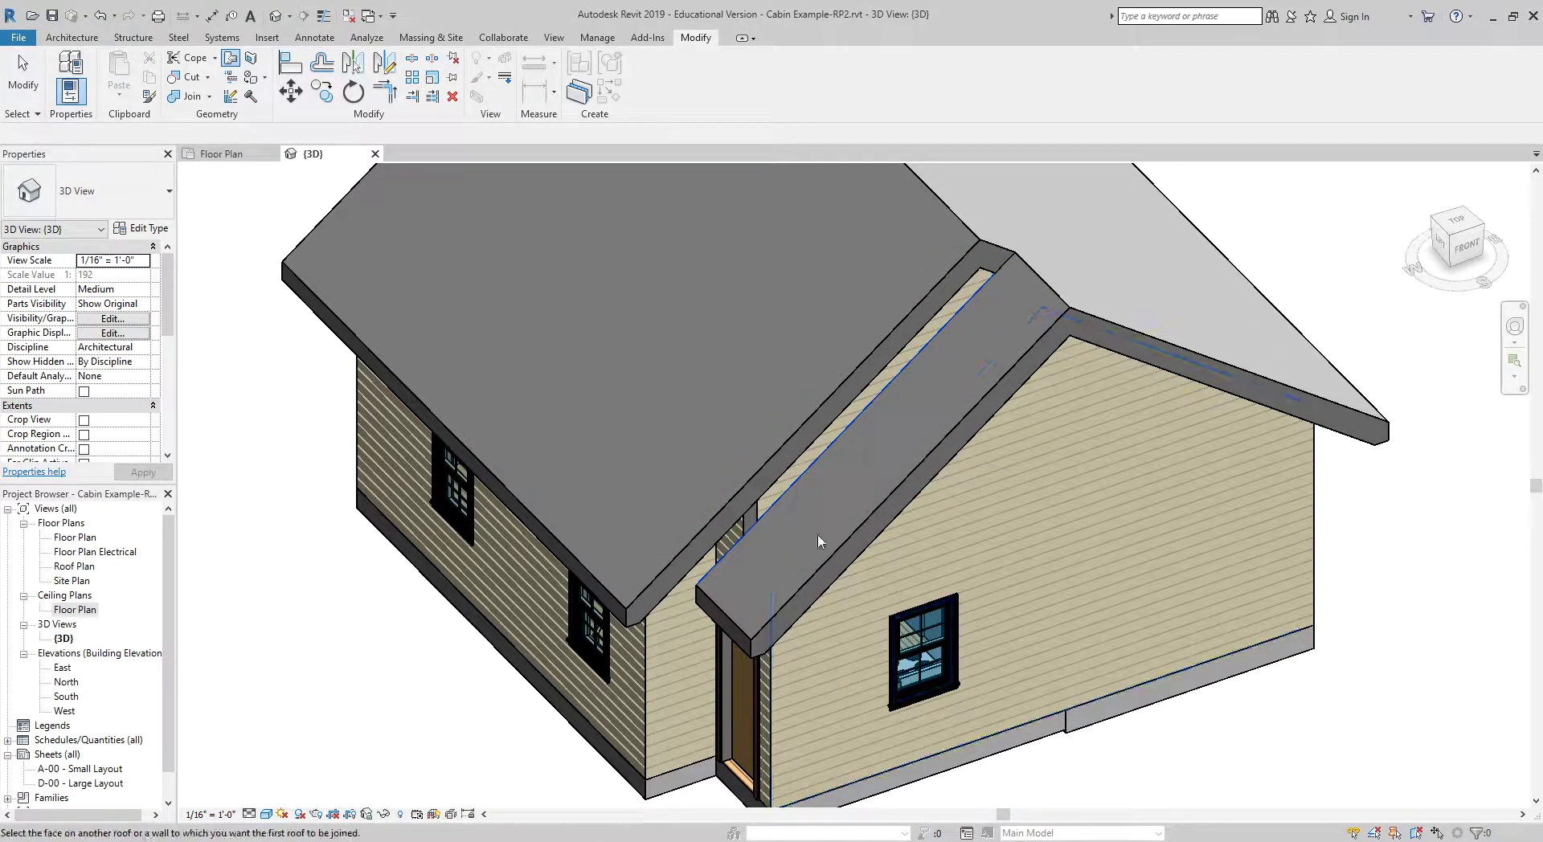
{"action": "left_click", "coordinate": [808, 473]}
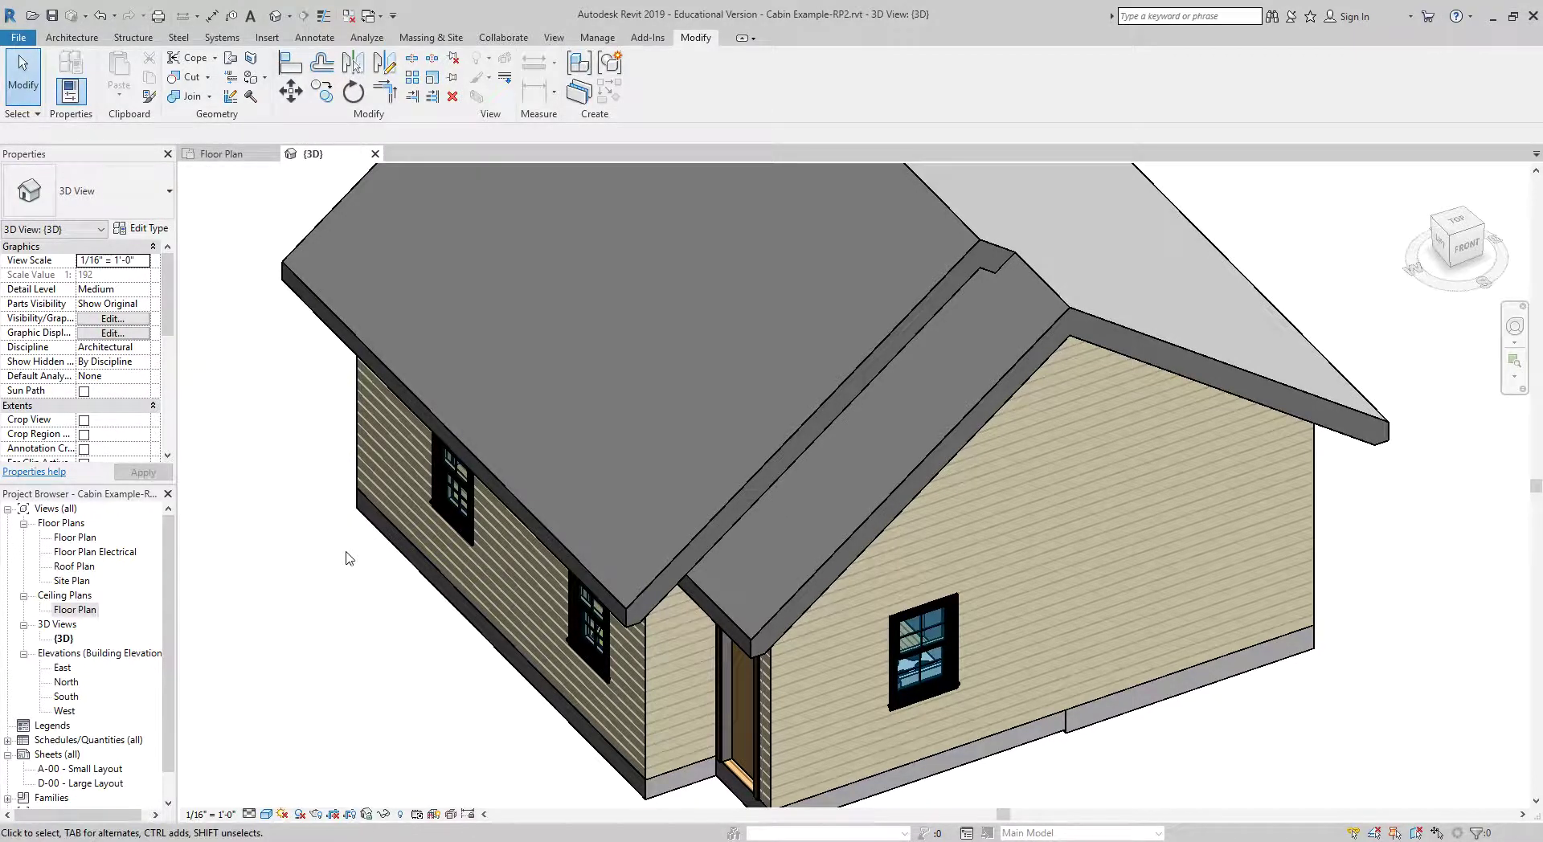
Examine the joined roof and recessed entry in 3D from the front and from the southwest corner
{"action": "middle_click_drag", "start_coordinate": [349, 557], "coordinate": [772, 418], "text": "shift"}
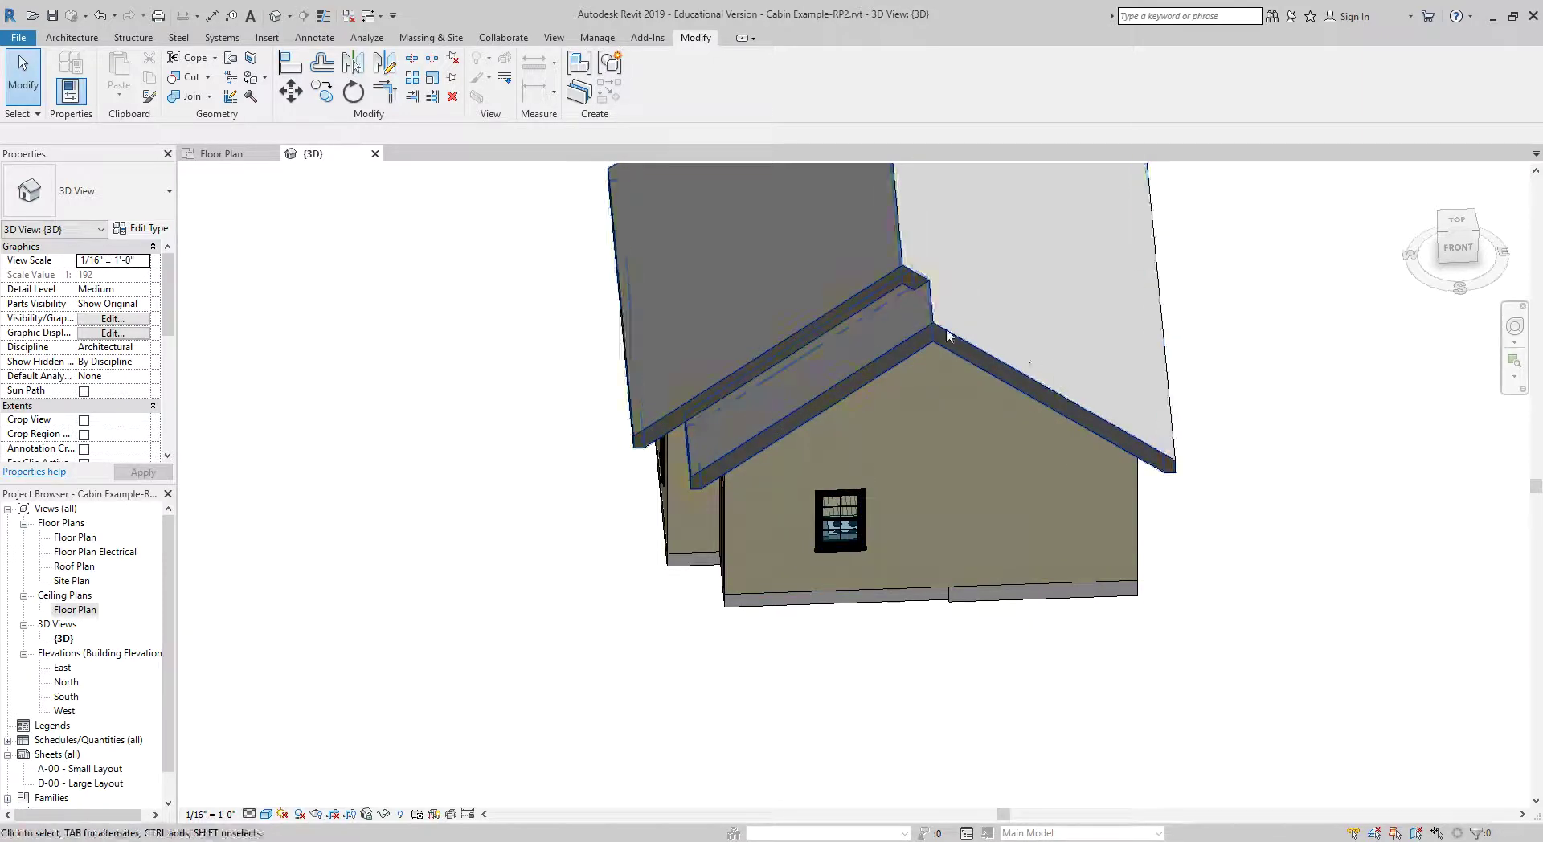
{"action": "middle_click_drag", "start_coordinate": [789, 402], "coordinate": [755, 229], "text": "shift"}
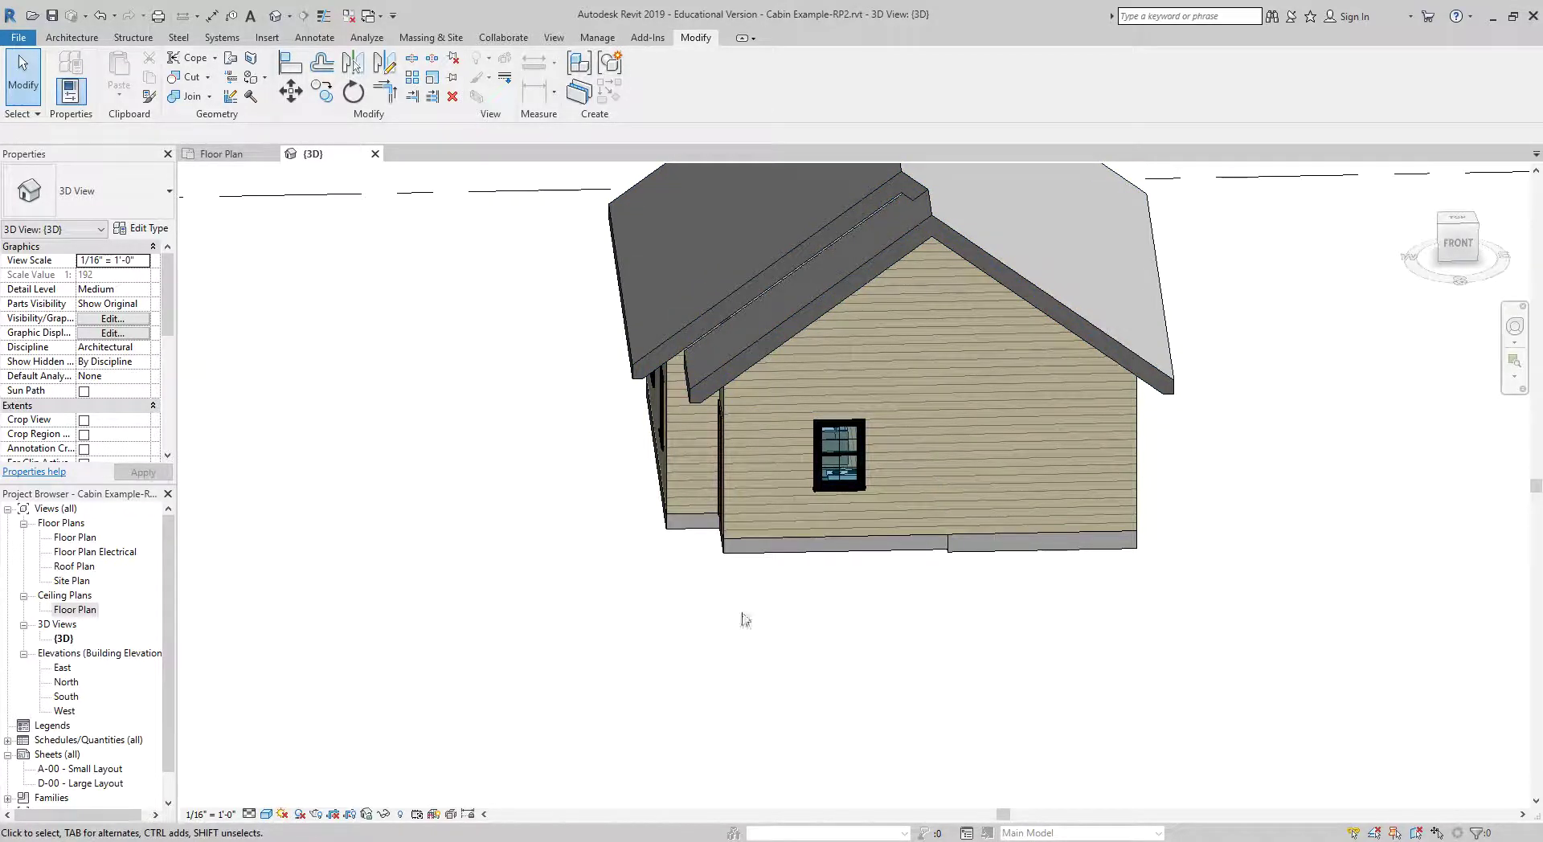
{"action": "scroll", "coordinate": [759, 601], "scroll_direction": "down", "scroll_amount": 2}
{"action": "middle_click_drag", "start_coordinate": [809, 626], "coordinate": [982, 683], "text": "shift"}
{"action": "scroll", "coordinate": [908, 458], "scroll_direction": "up", "scroll_amount": 3}
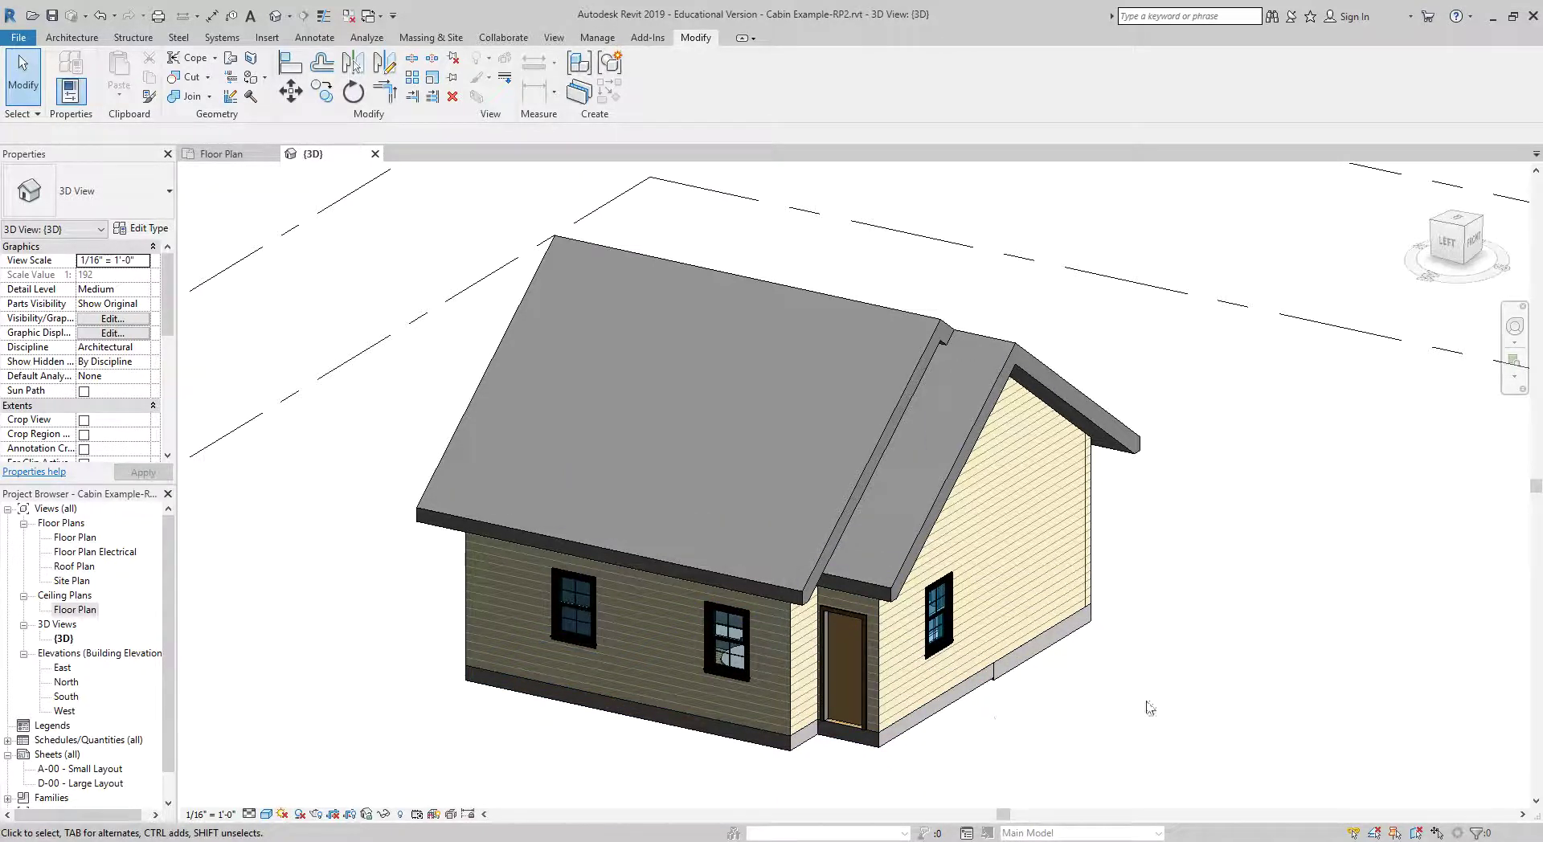
{"action": "middle_click_drag", "start_coordinate": [1147, 706], "coordinate": [1108, 702]}
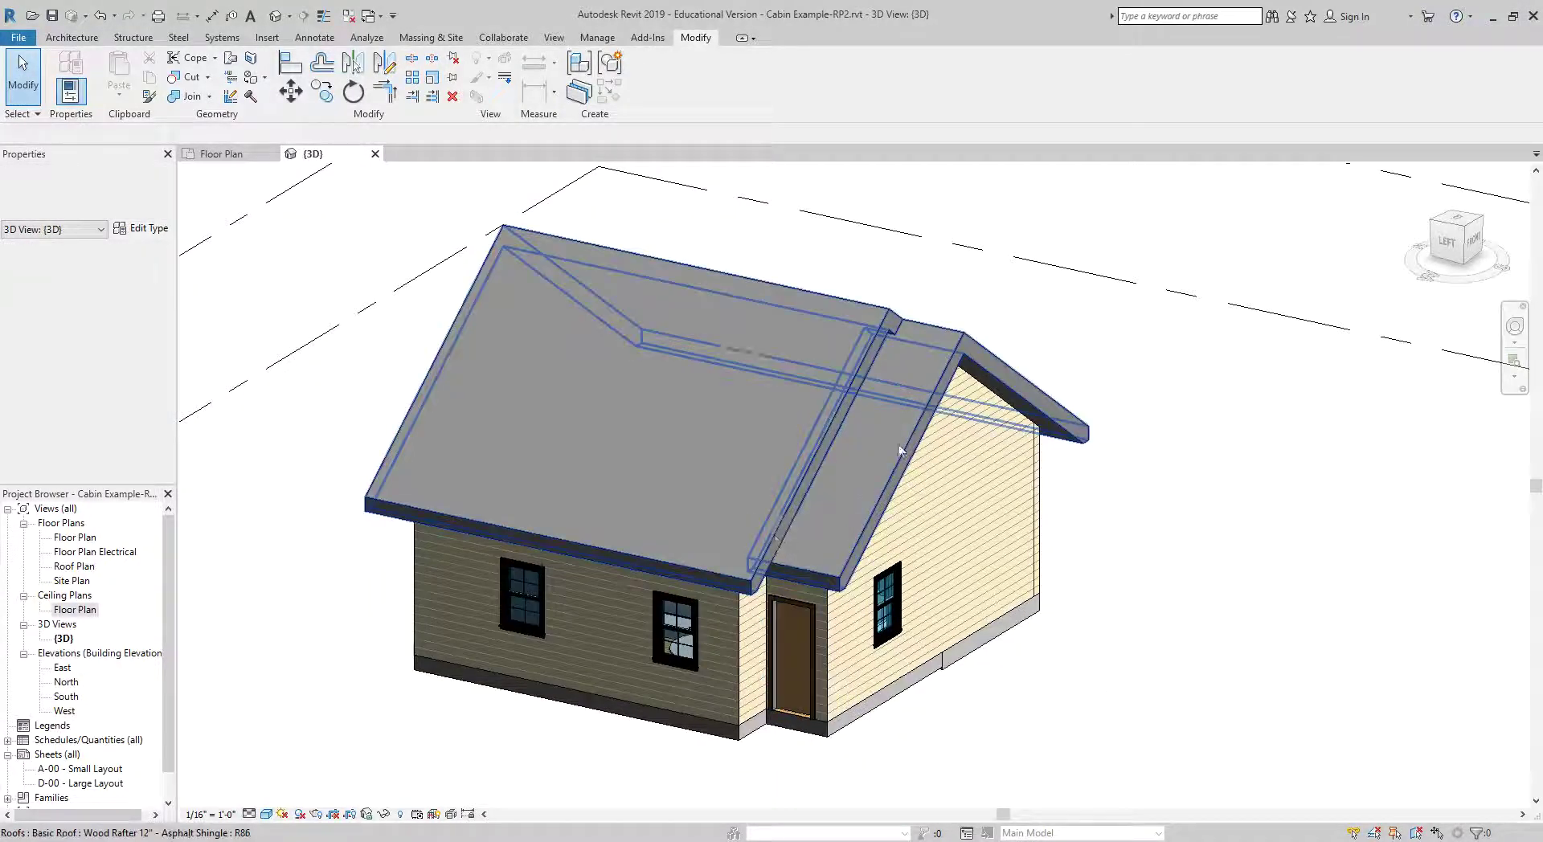